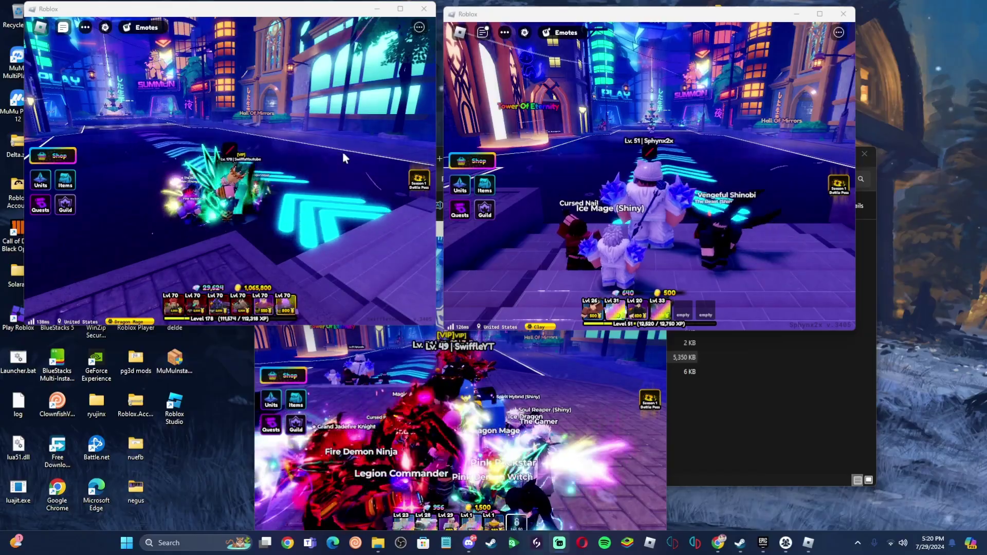
# Walk the characters forward in the two upper Roblox windows and zoom in on the third window's character.
pyautogui.click(342, 152)
pyautogui.press('w')
pyautogui.press('w')
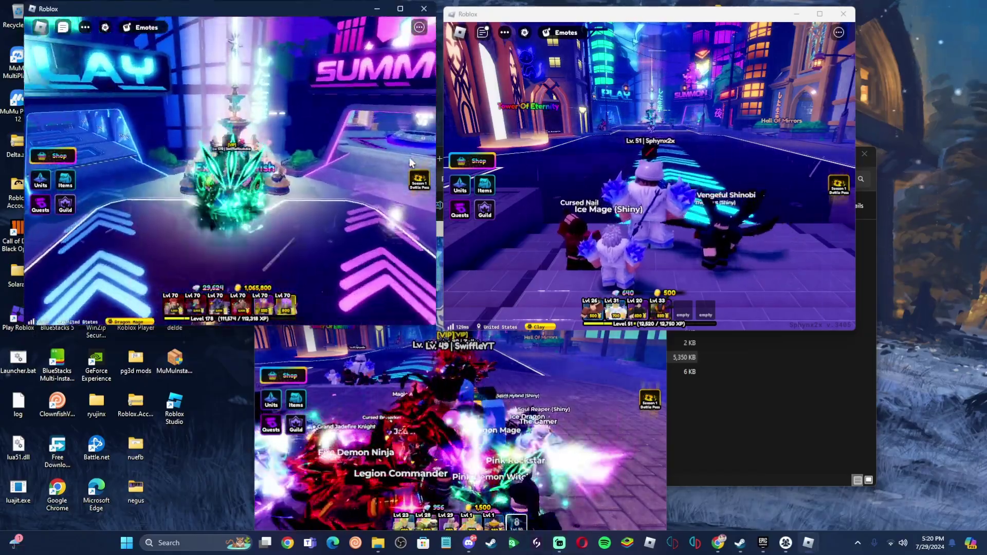
pyautogui.click(492, 377)
pyautogui.scroll(5, 491, 377)
pyautogui.click(643, 124)
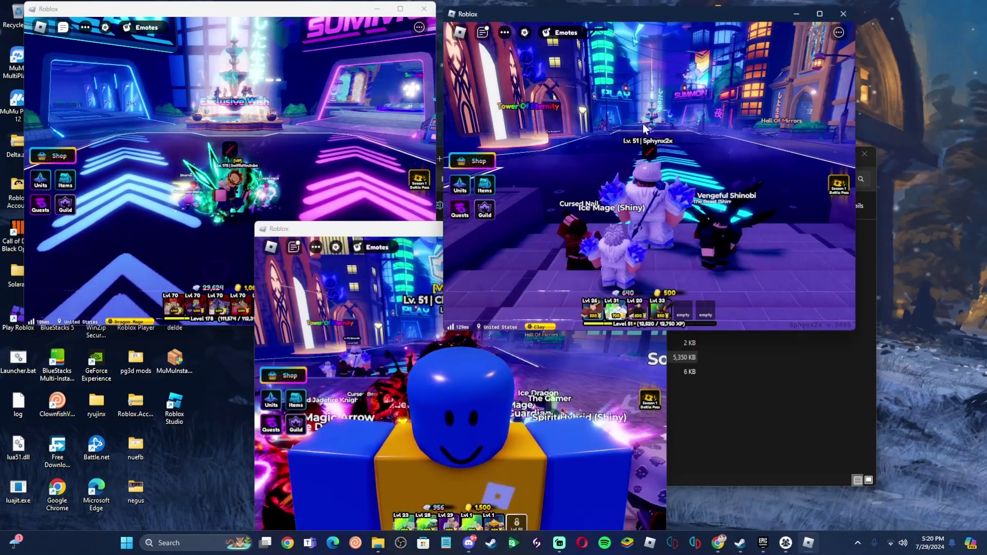
pyautogui.press('w')
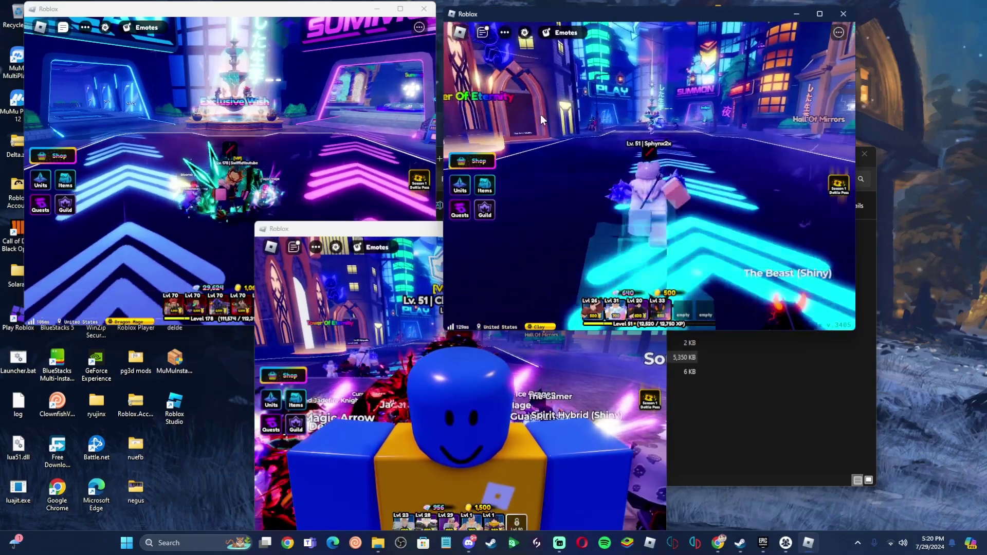
pyautogui.click(360, 128)
pyautogui.press('w')
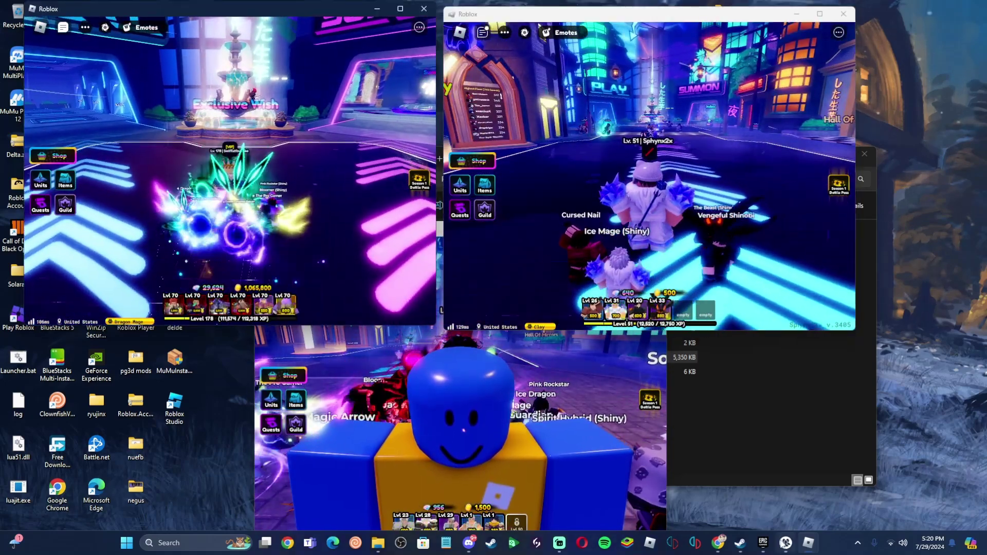
# Show the Roblox Account Manager briefly, minimize it, and walk the main account's character past the Exclusive Wish fountain.
pyautogui.click(785, 543)
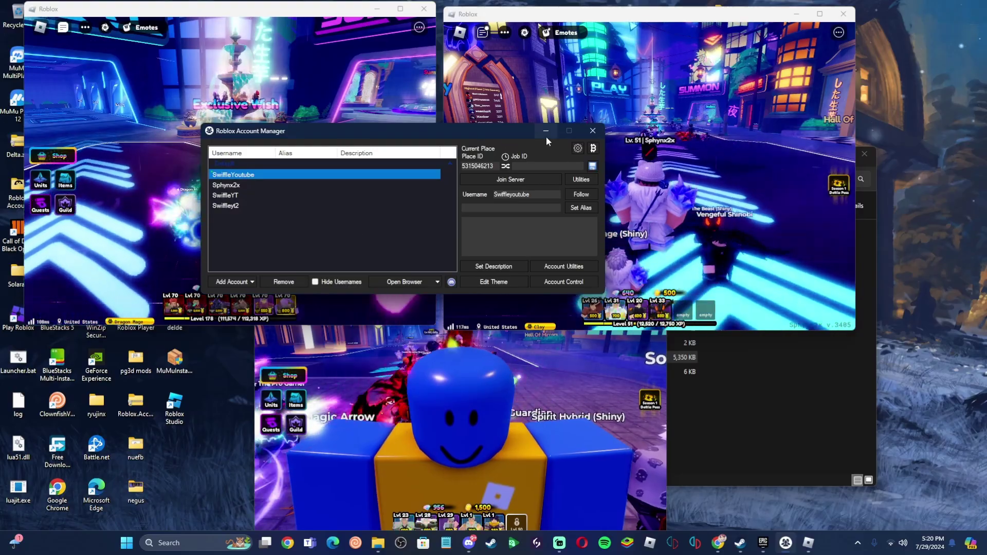
pyautogui.click(546, 132)
pyautogui.press('w')
pyautogui.press('space')
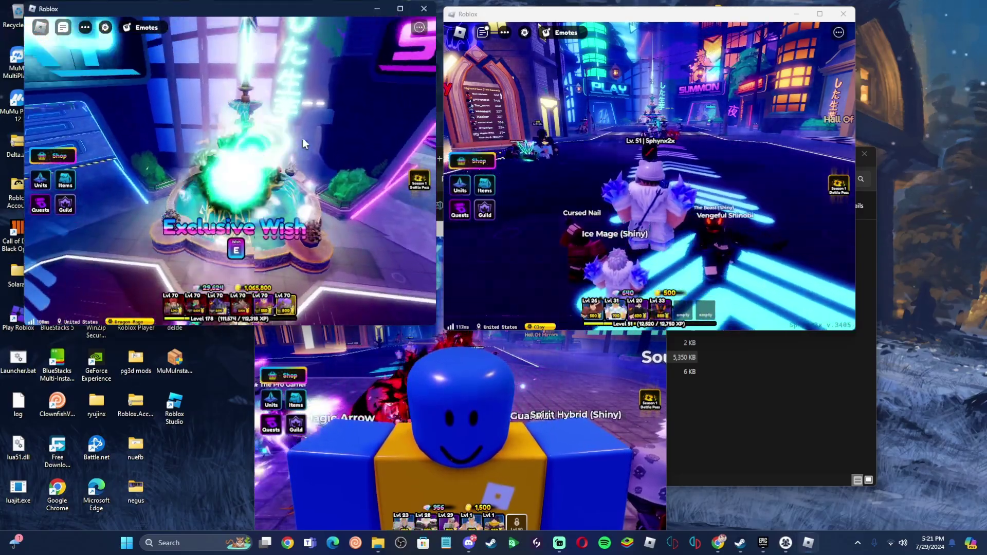
pyautogui.rightClick(302, 138)
pyautogui.press('w')
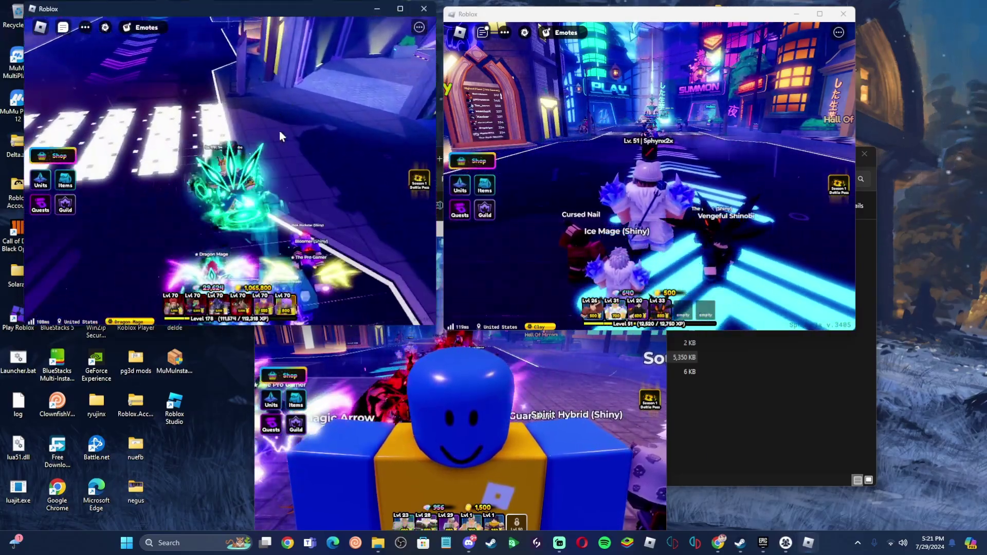
pyautogui.press('a')
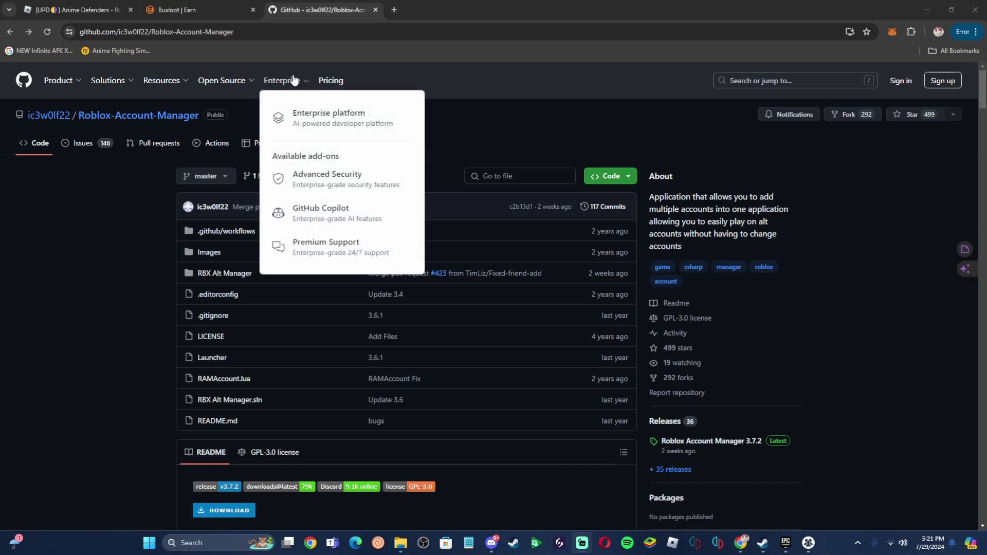
# Go from the Roblox-Account-Manager GitHub repository through its 3.7.2 release to the full list of releases.
pyautogui.scroll(-2, 638, 202)
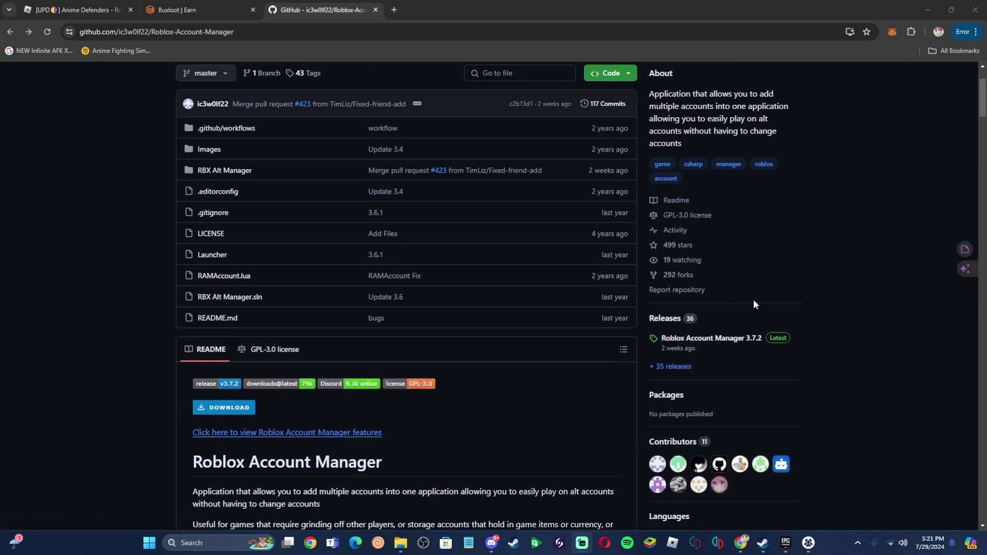
pyautogui.click(733, 338)
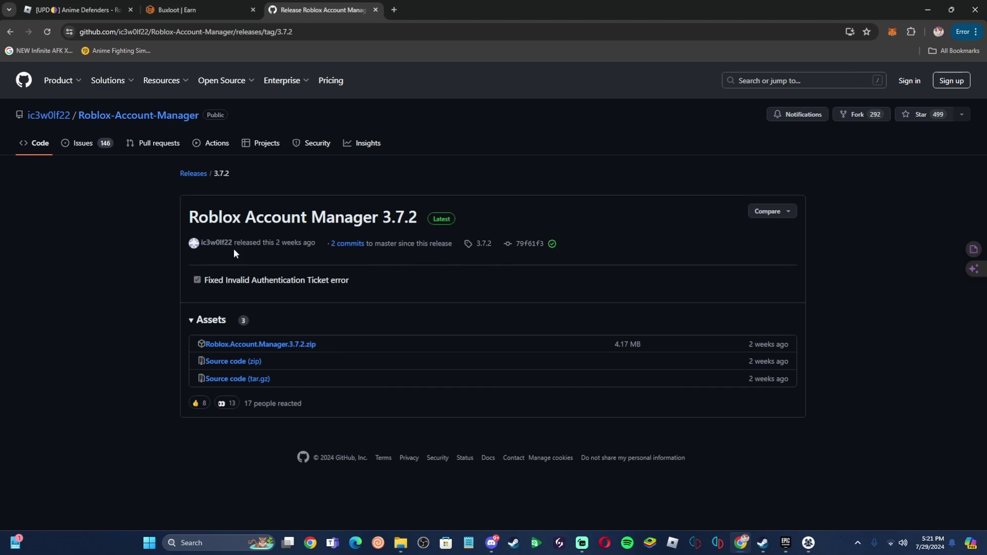
pyautogui.click(194, 175)
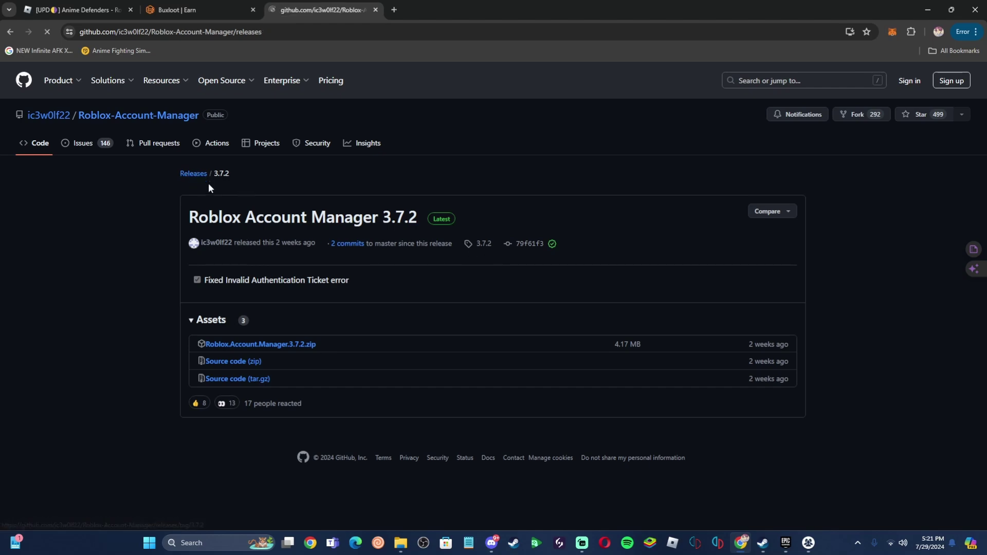
# Find the Roblox Account Manager 3.5 release in the releases list and open its page.
pyautogui.scroll(-4, 594, 292)
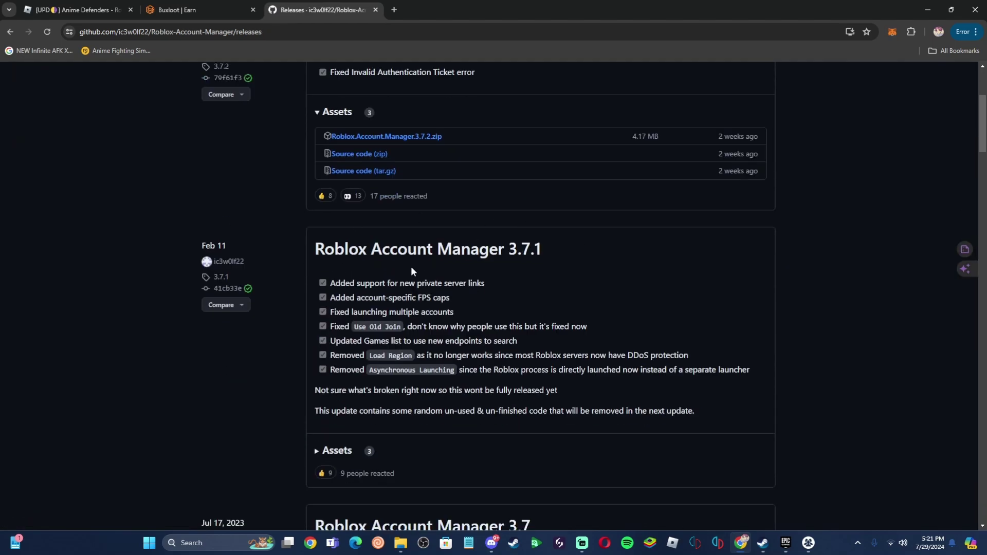
pyautogui.scroll(-1, 411, 266)
pyautogui.scroll(3, 436, 200)
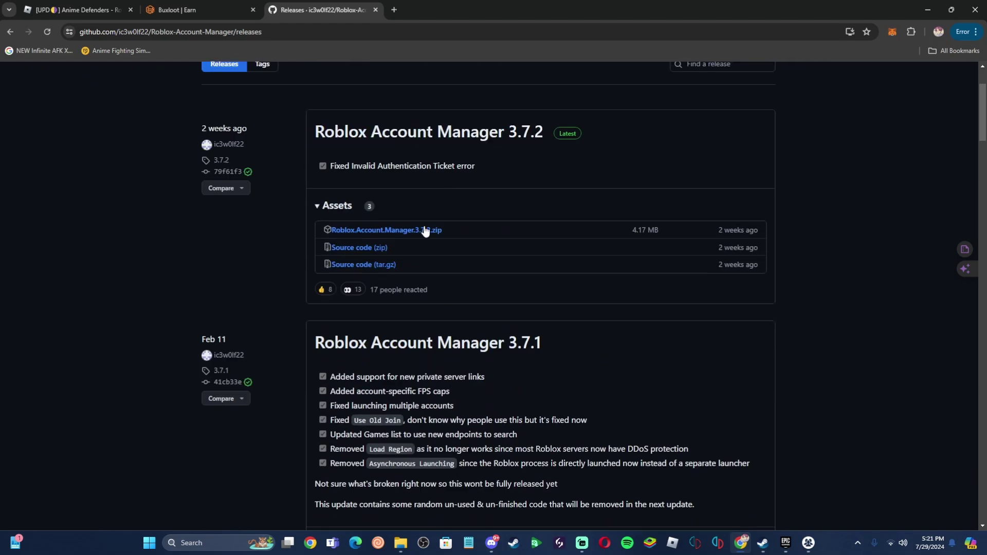
pyautogui.scroll(-17, 425, 231)
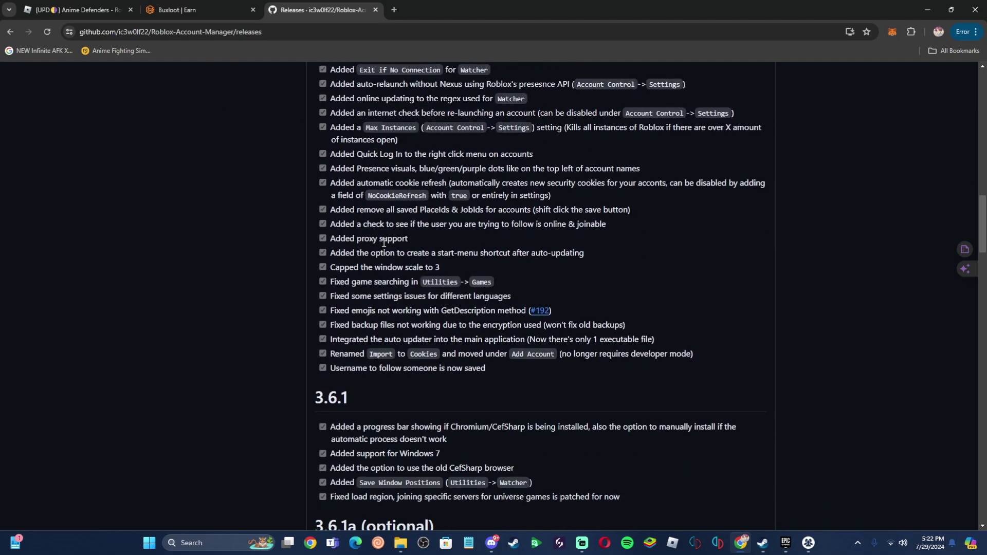
pyautogui.scroll(-14, 384, 243)
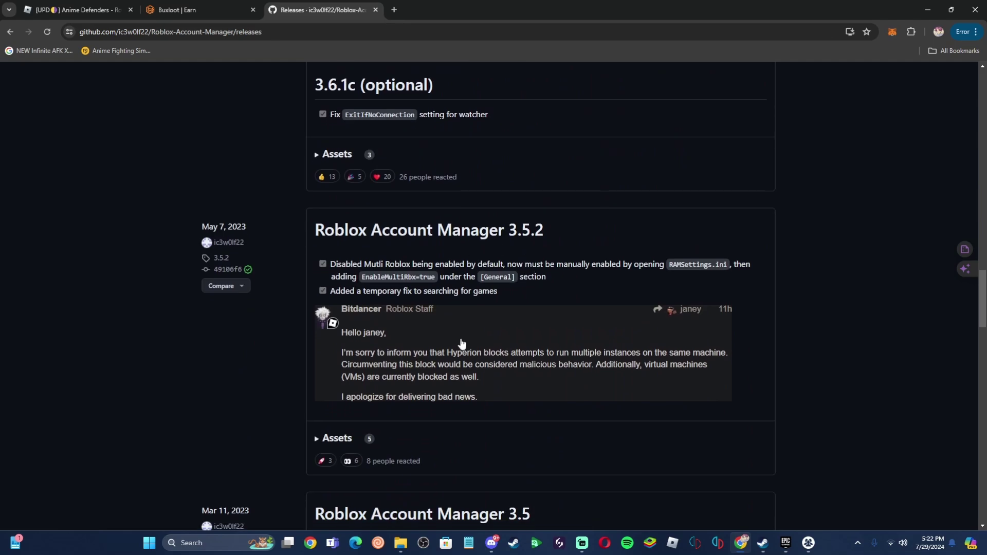
pyautogui.scroll(-8, 461, 343)
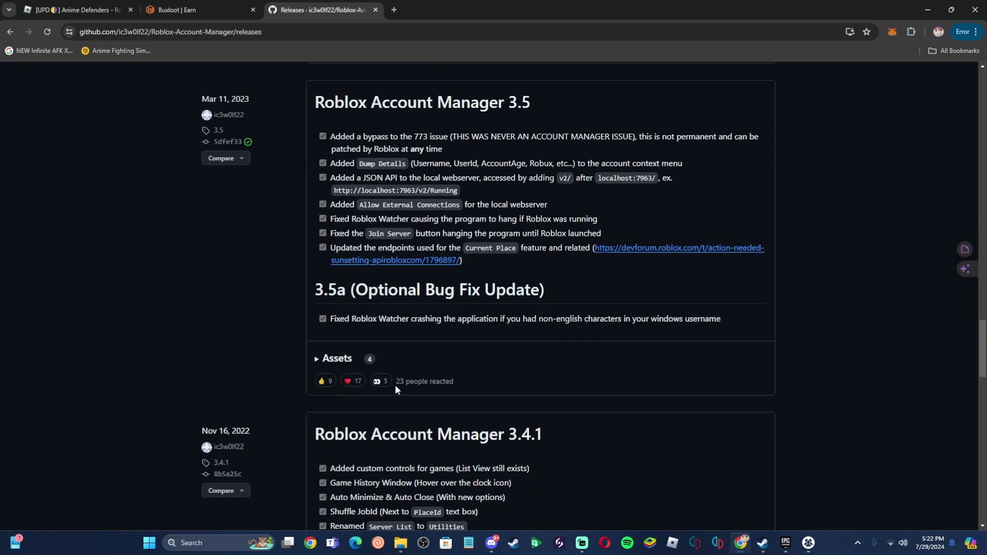
pyautogui.moveTo(343, 381)
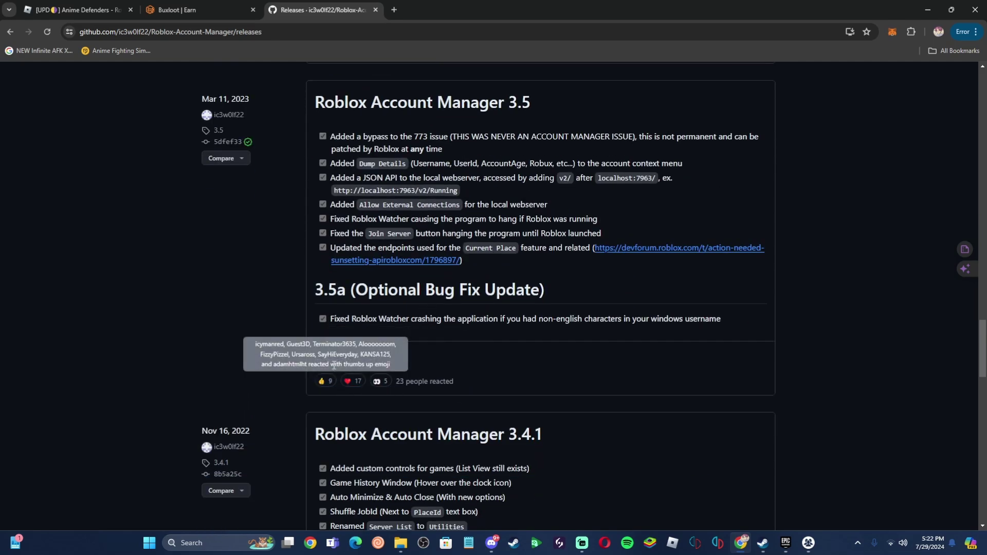
pyautogui.scroll(1, 449, 300)
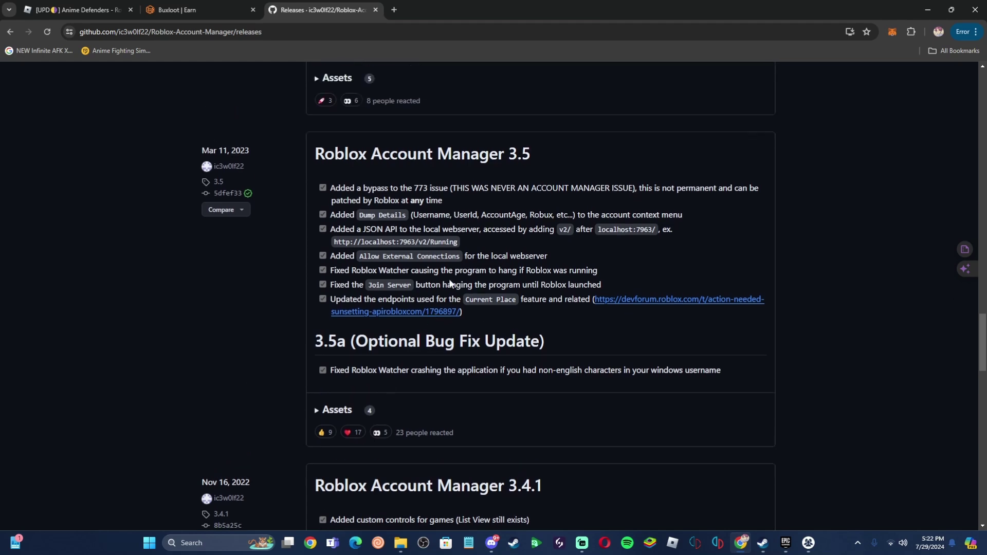
pyautogui.scroll(1, 451, 282)
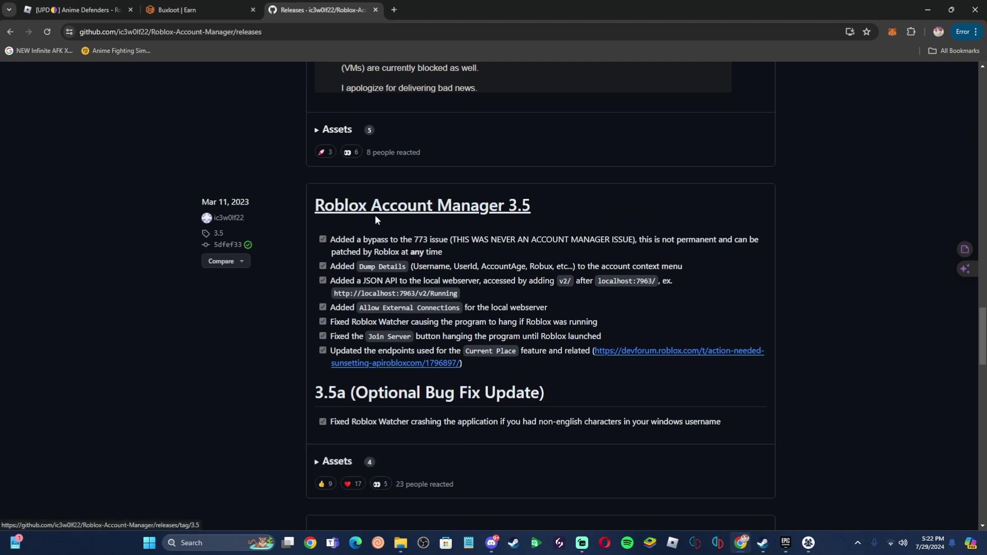
pyautogui.click(390, 210)
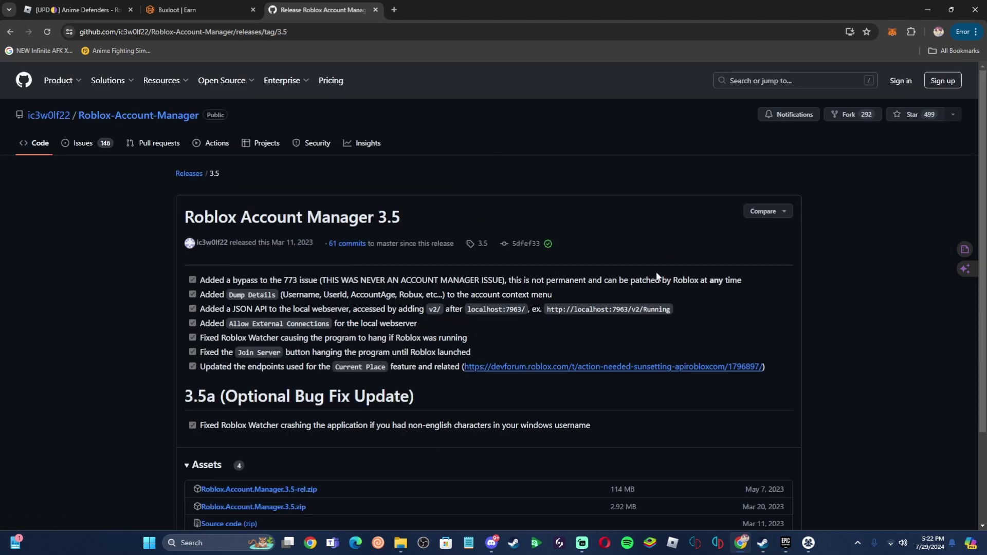
# Download Roblox.Account.Manager.3.5-rel.zip from the 3.5 release assets and open the options for the downloading file.
pyautogui.scroll(-3, 591, 283)
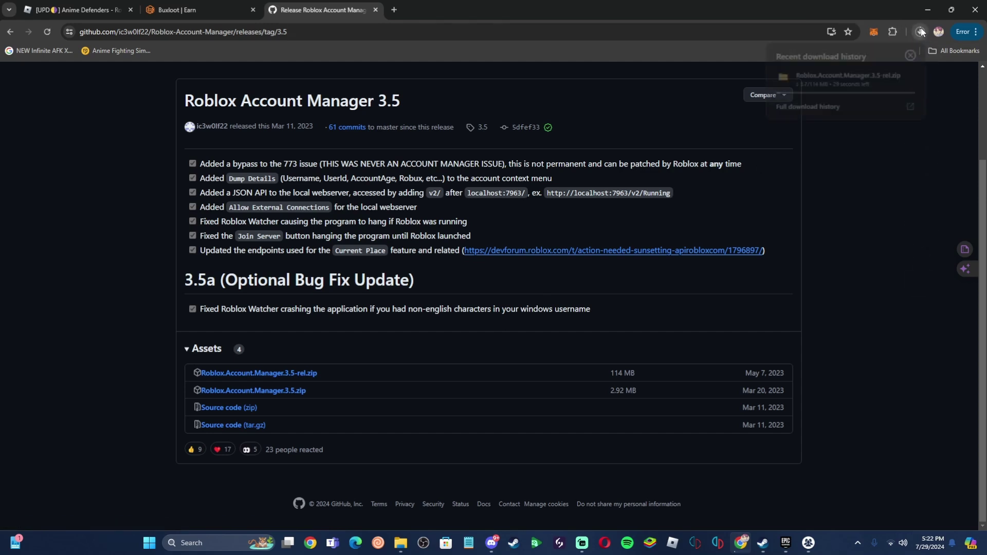
pyautogui.rightClick(857, 89)
pyautogui.click(792, 170)
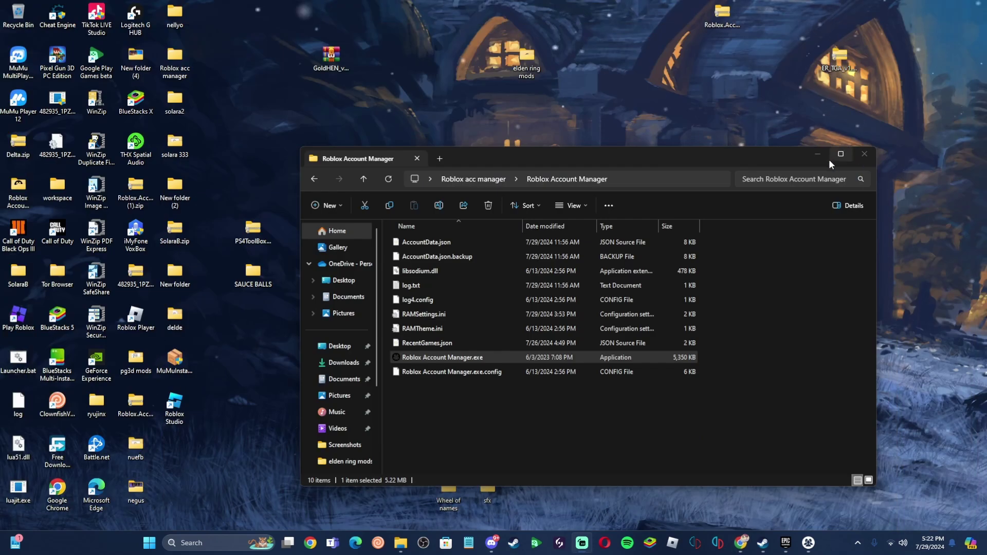
# Maximize the "Roblox acc manager" folder window in File Explorer and open its Roblox Account Manager subfolder.
pyautogui.click(840, 154)
pyautogui.click(924, 8)
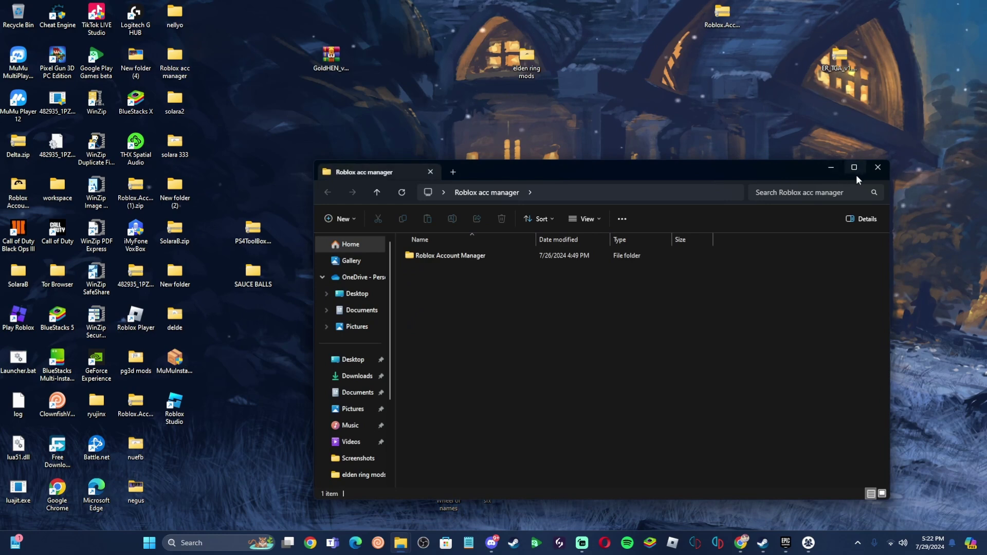
pyautogui.click(854, 170)
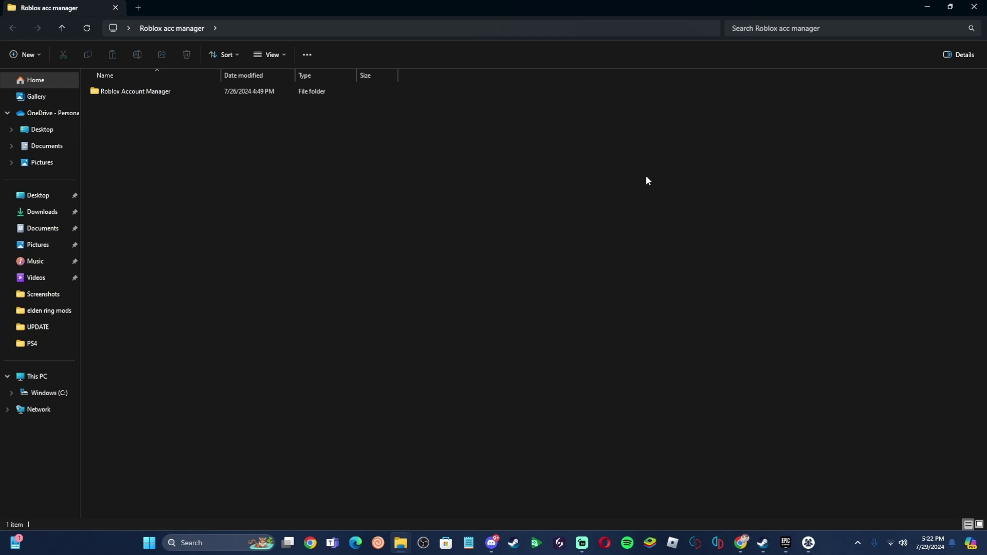
pyautogui.doubleClick(199, 93)
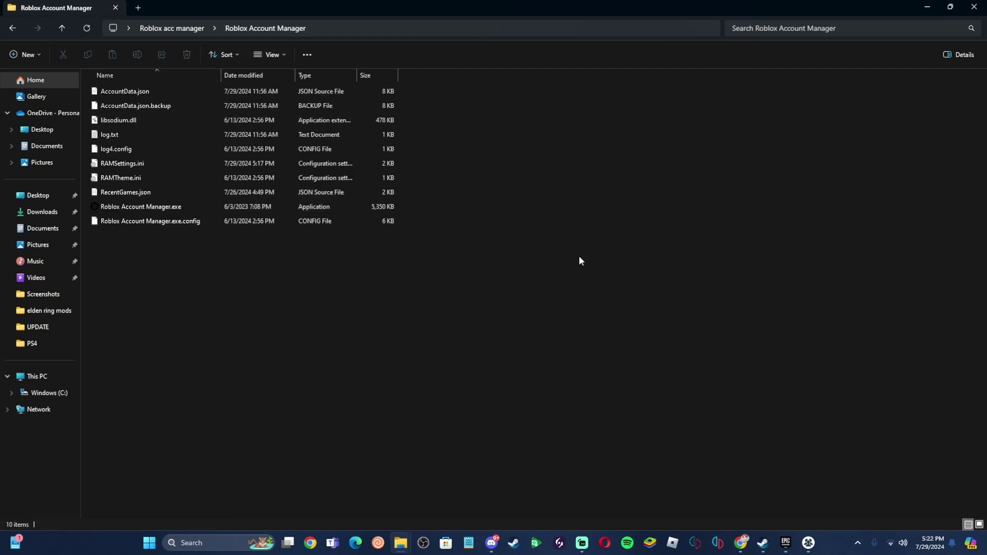
# Close the running Roblox Account Manager, relaunch it from Roblox Account Manager.exe, and minimize the folder window.
pyautogui.rightClick(808, 546)
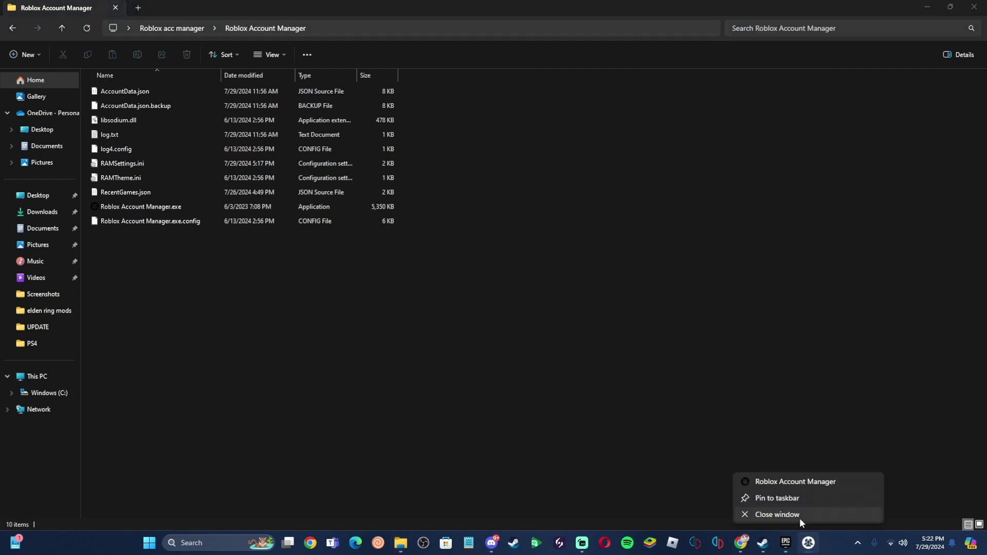
pyautogui.click(801, 522)
pyautogui.click(143, 210)
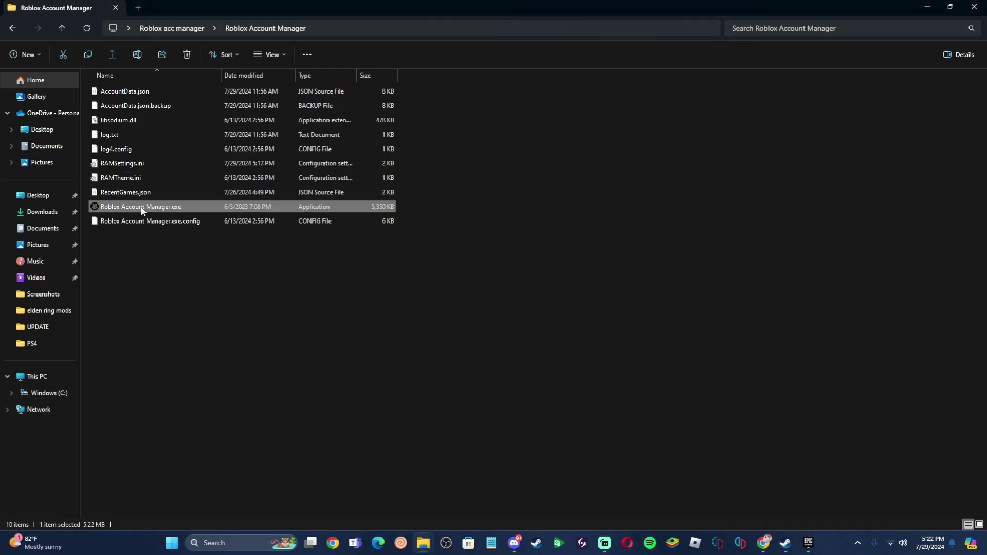
pyautogui.click(926, 7)
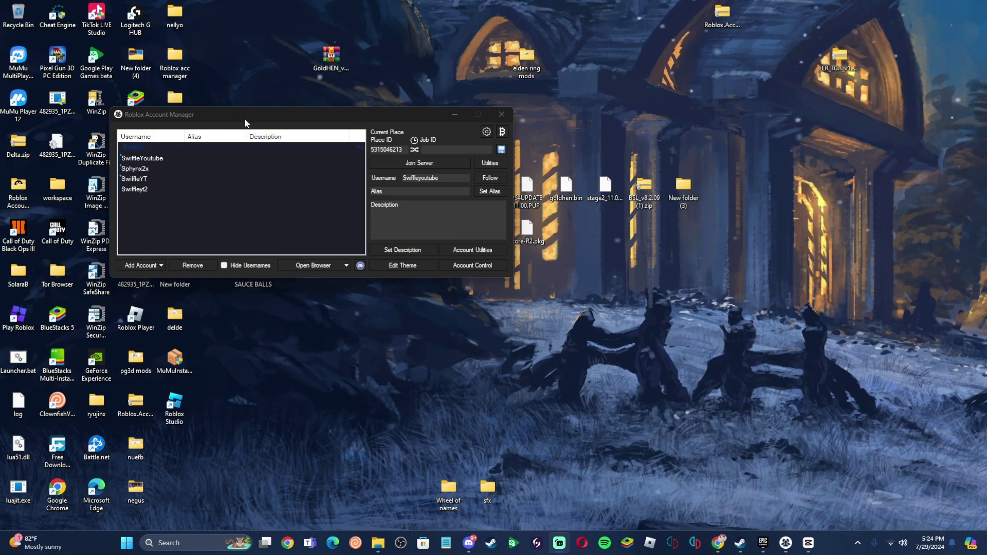
# Reposition the Roblox Account Manager window and review its general settings, including Multi Roblox and Save Passwords.
pyautogui.moveTo(285, 113); pyautogui.dragTo(351, 116)
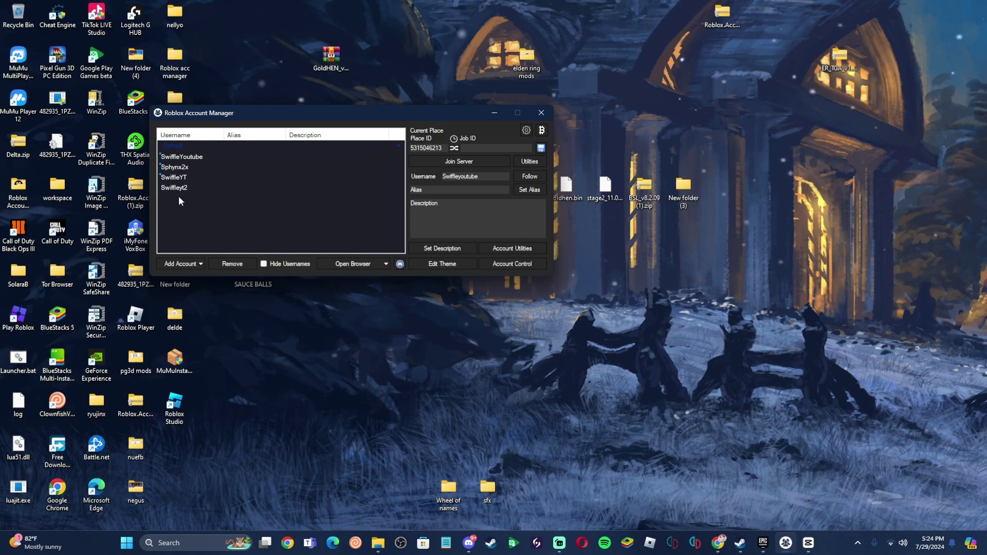
pyautogui.click(526, 131)
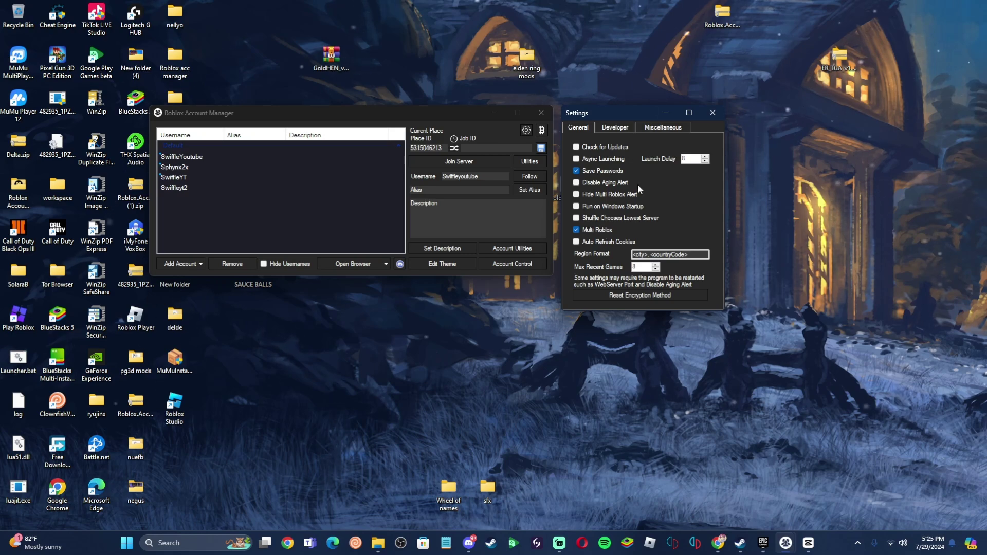
pyautogui.click(712, 113)
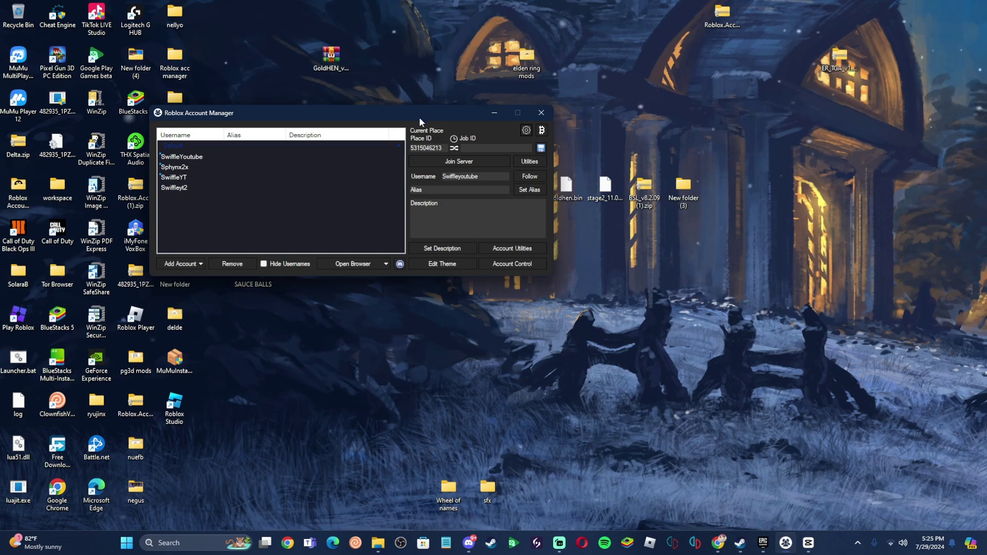
# Switch to Chrome, open the Anime Defenders game page from the Roblox home page, and launch the game.
pyautogui.click(718, 543)
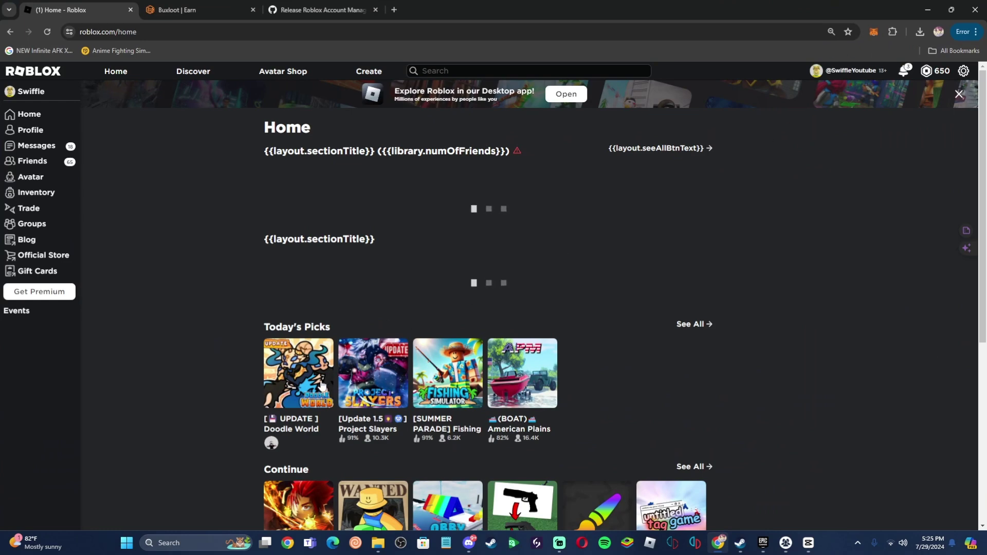
pyautogui.scroll(-3, 321, 386)
pyautogui.click(306, 352)
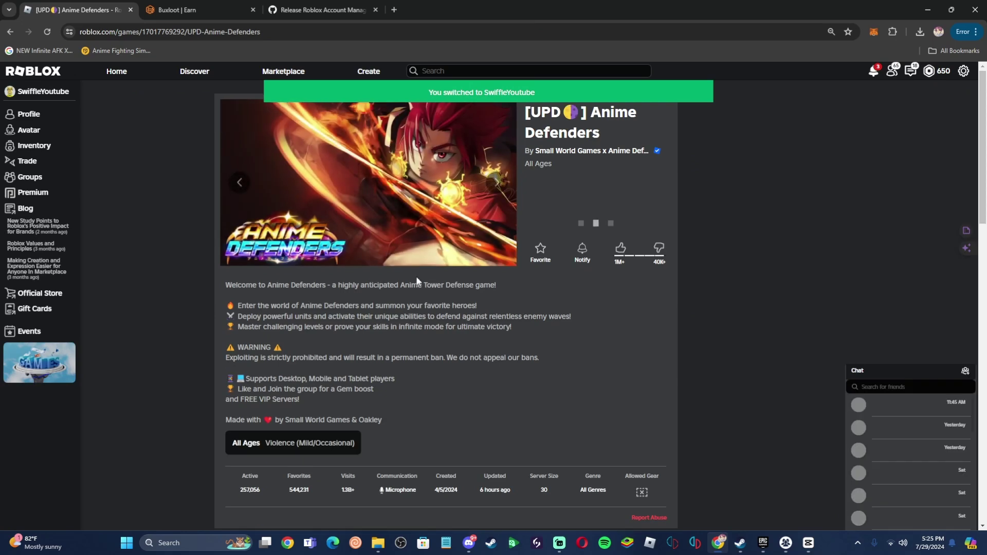
pyautogui.scroll(-2, 442, 280)
pyautogui.scroll(2, 661, 187)
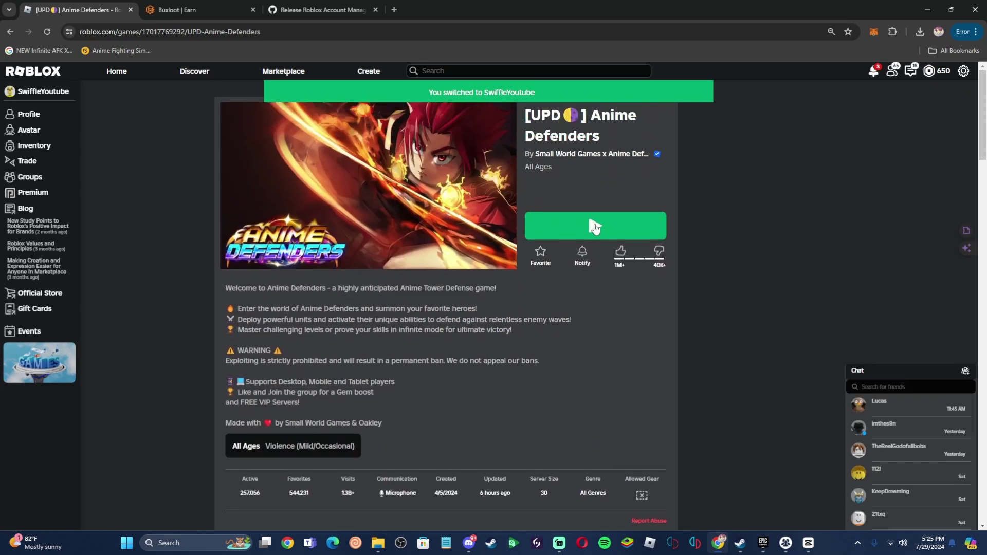
pyautogui.click(590, 226)
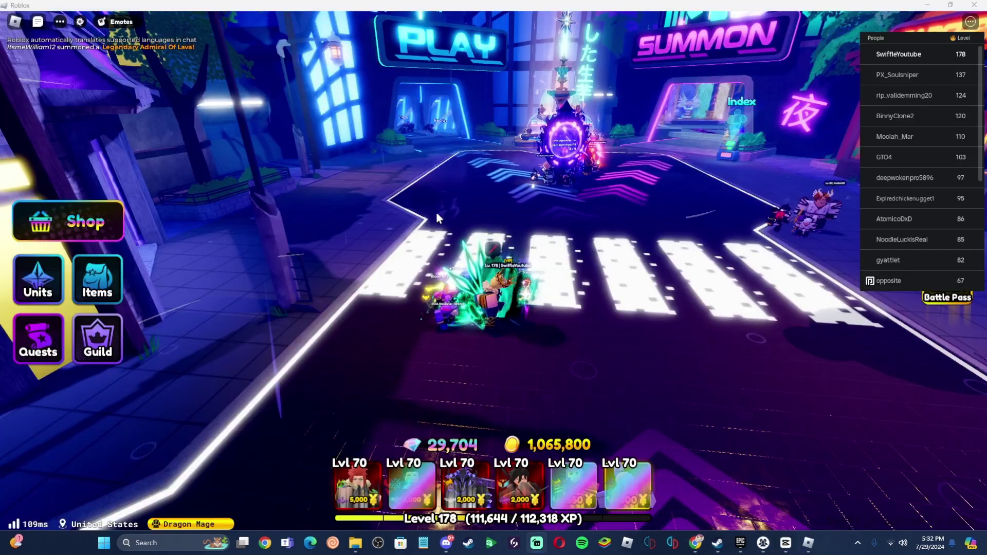
# Walk the character forward and back in the Anime Defenders lobby, and restore the maximized game window to a smaller size.
pyautogui.click(436, 213)
pyautogui.press('w')
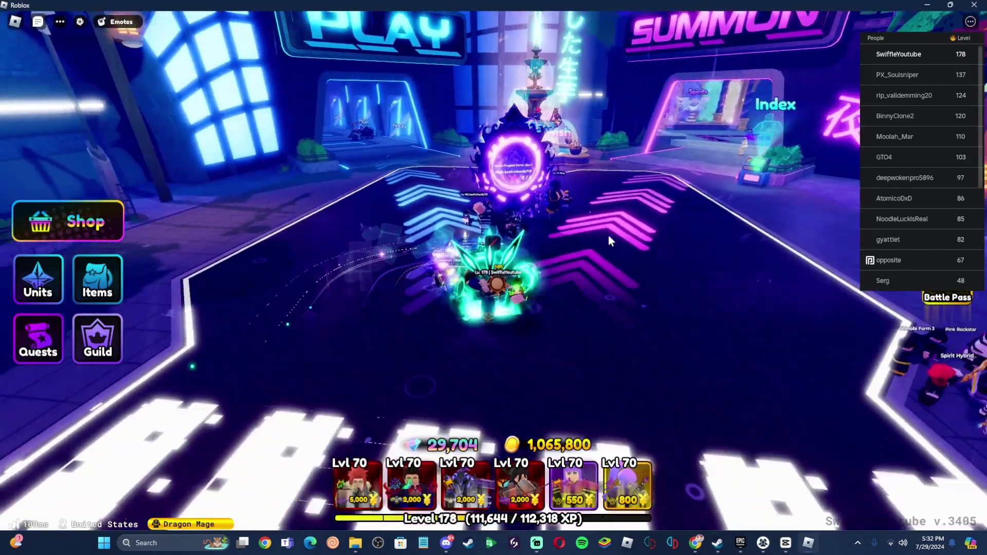
pyautogui.press('s')
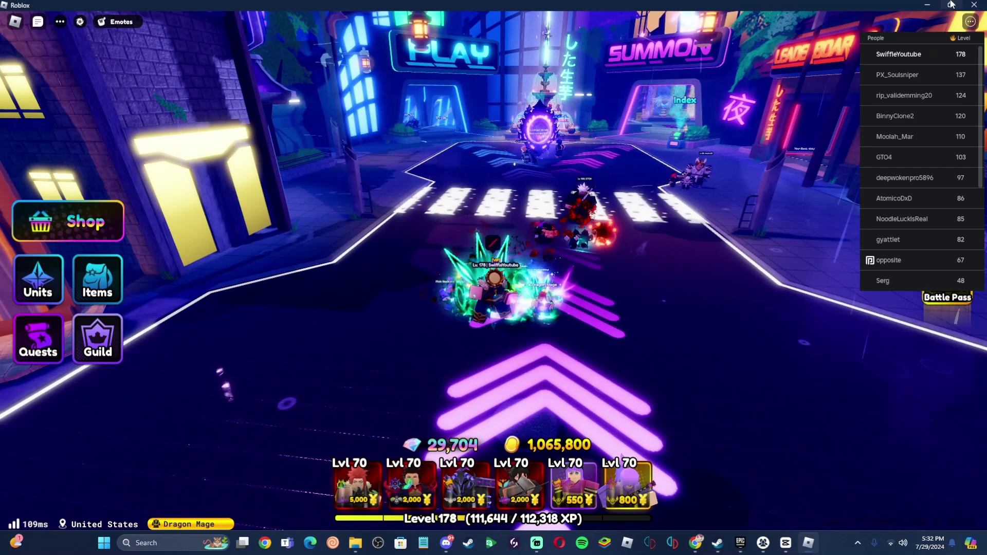
pyautogui.click(949, 4)
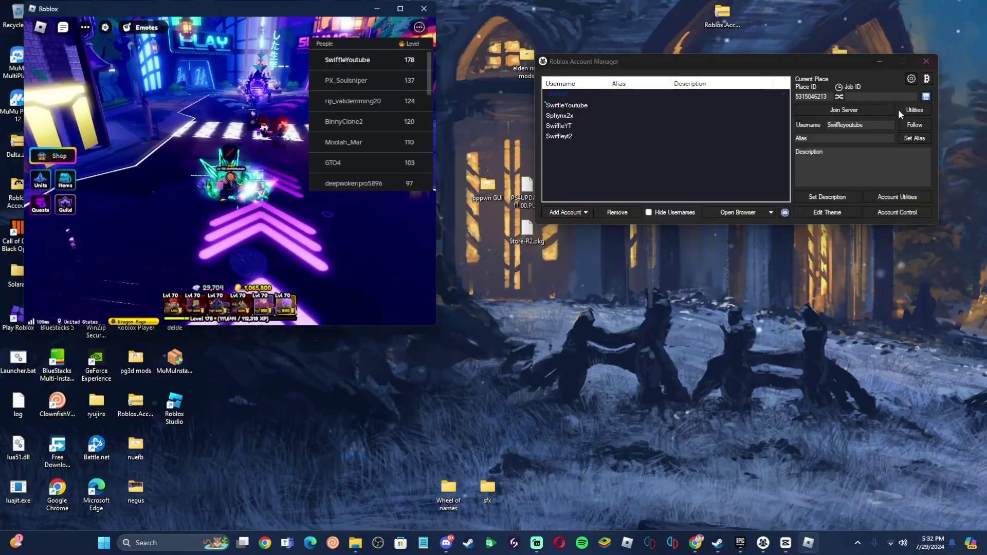
# Try to join with the second listed account in Roblox Account Manager, dismiss the error, and minimize the manager window.
pyautogui.click(578, 116)
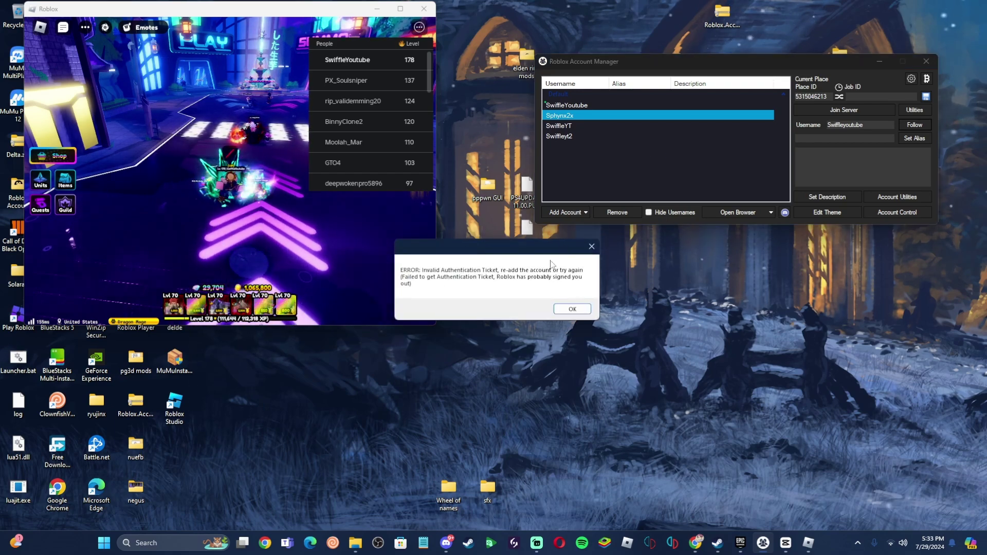
pyautogui.click(591, 246)
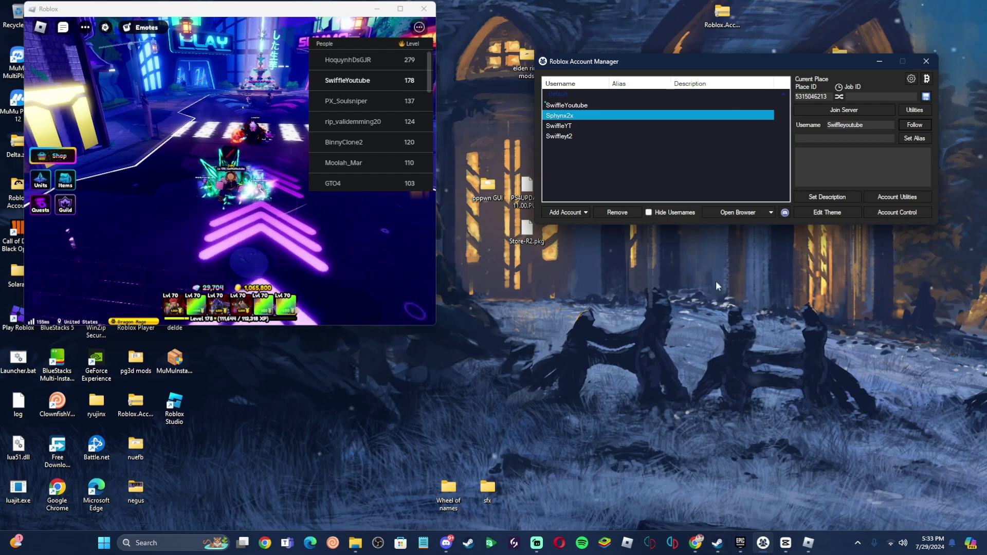
pyautogui.click(877, 62)
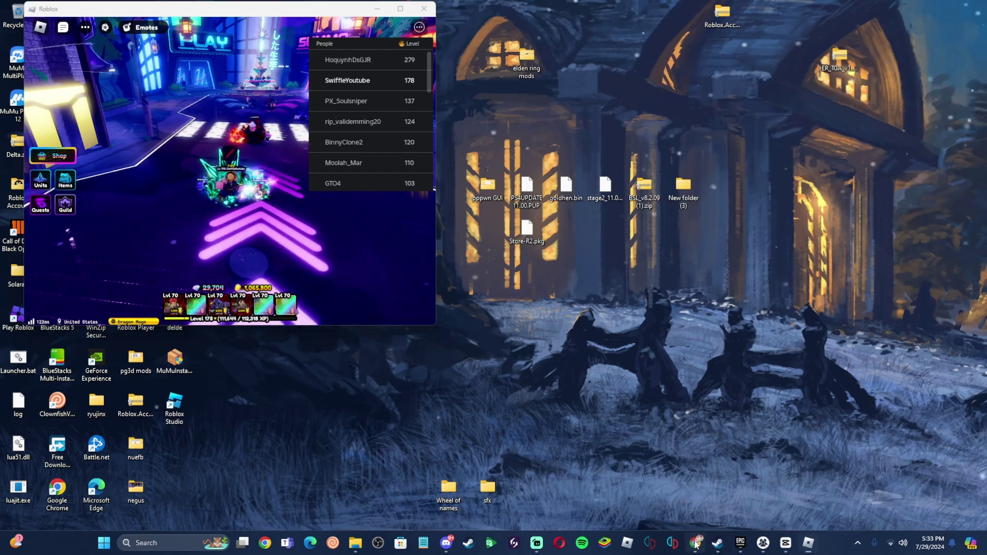
# Switch to Chrome and change the signed-in Roblox account from the Anime Defenders page to the second account in the list.
pyautogui.click(695, 542)
pyautogui.click(177, 10)
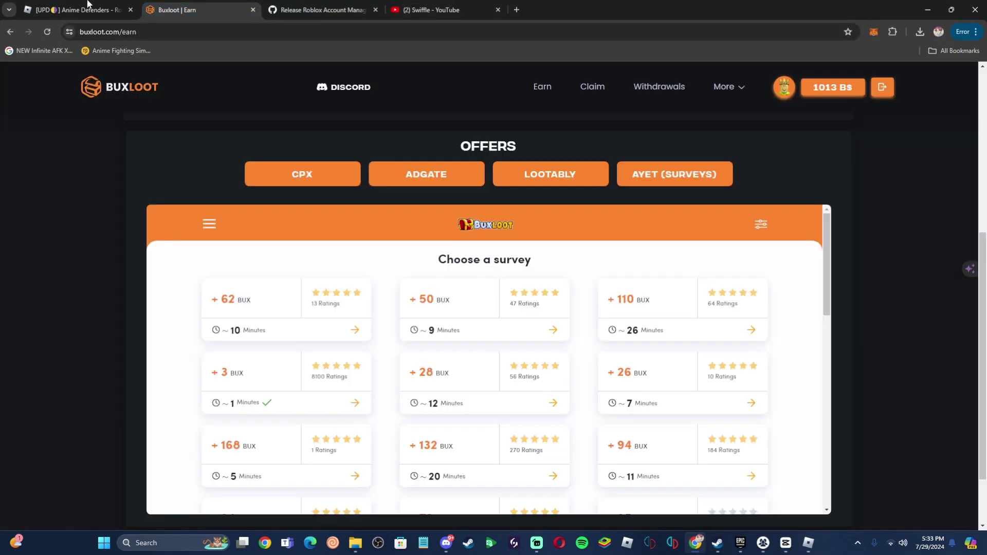
pyautogui.click(77, 10)
pyautogui.click(962, 74)
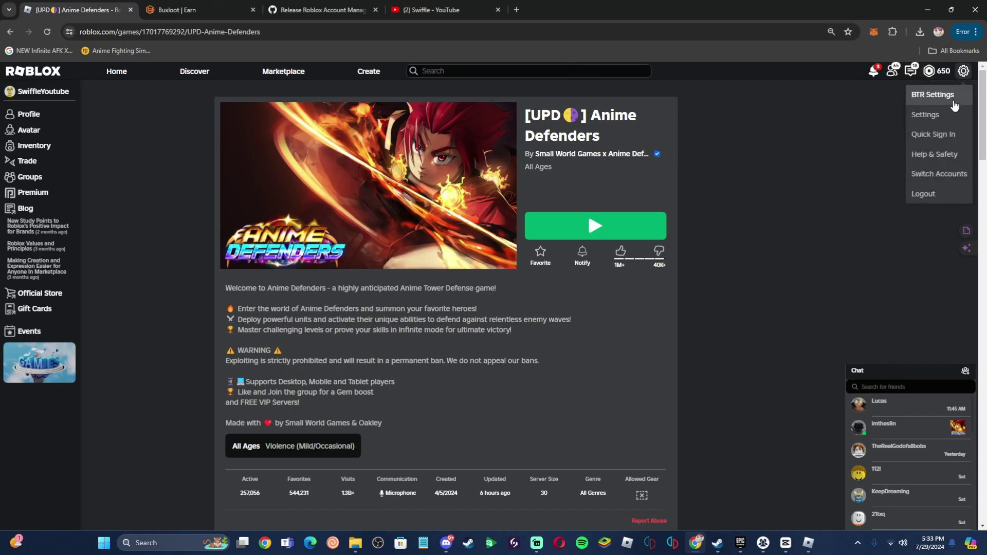
pyautogui.click(936, 178)
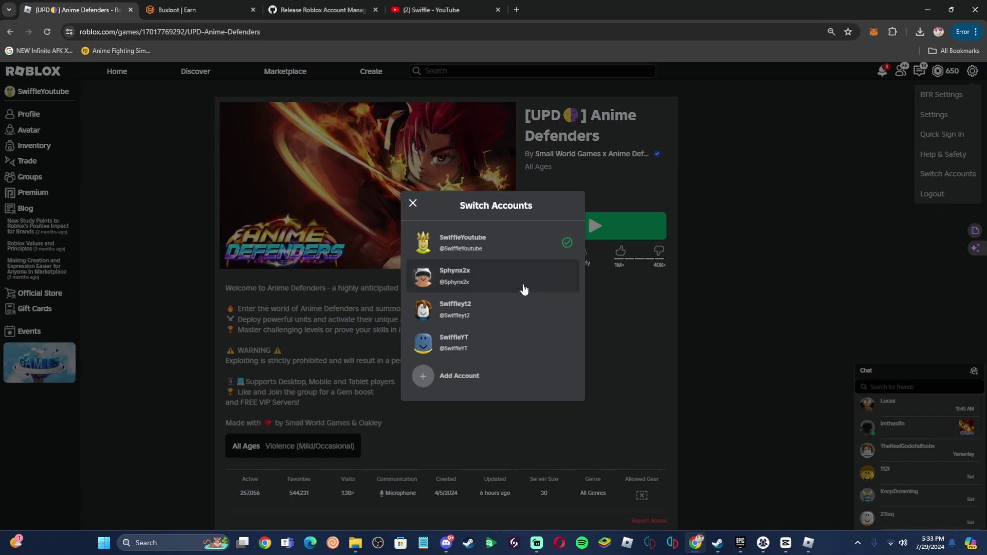
pyautogui.click(472, 278)
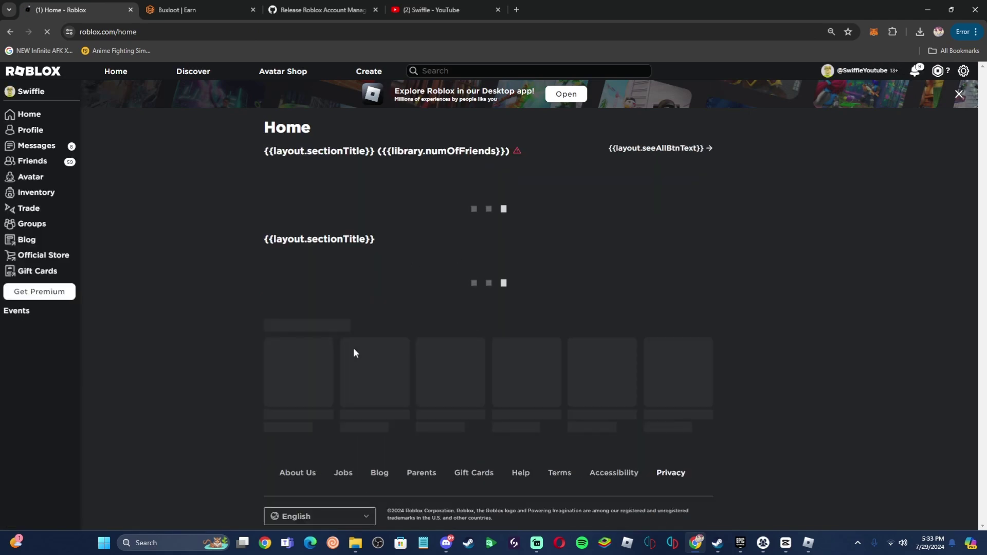
# Open the Anime Defenders page from the Roblox home page and launch the game with the second account.
pyautogui.scroll(-2, 339, 358)
pyautogui.scroll(-2, 339, 359)
pyautogui.click(335, 356)
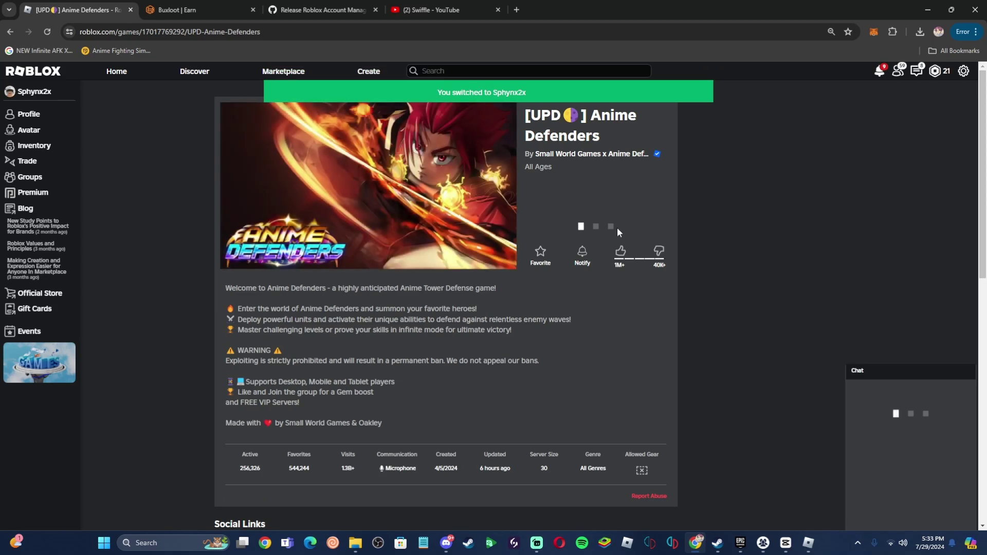
pyautogui.click(609, 226)
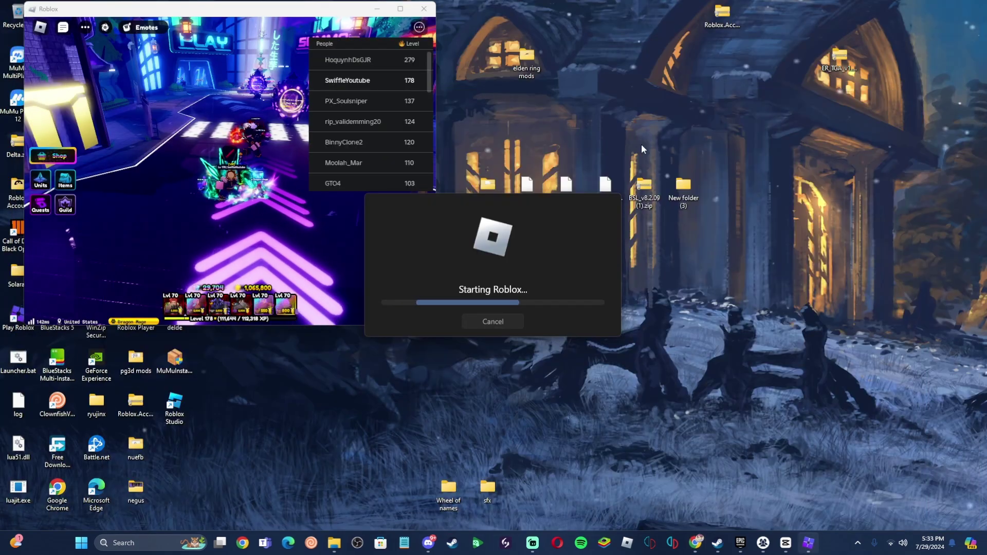
# Bring up the second Roblox game window and place it beside the first account's window.
pyautogui.click(288, 202)
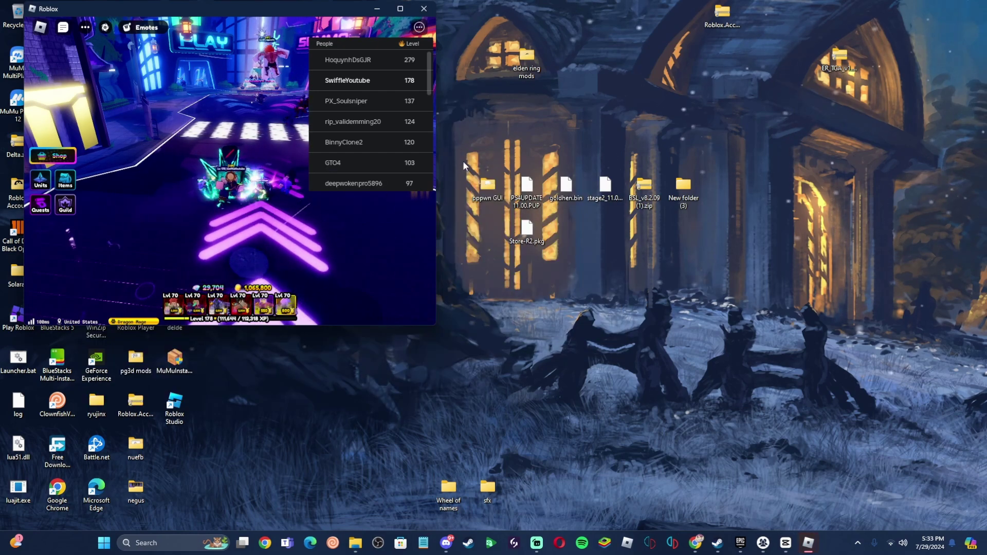
pyautogui.moveTo(810, 544)
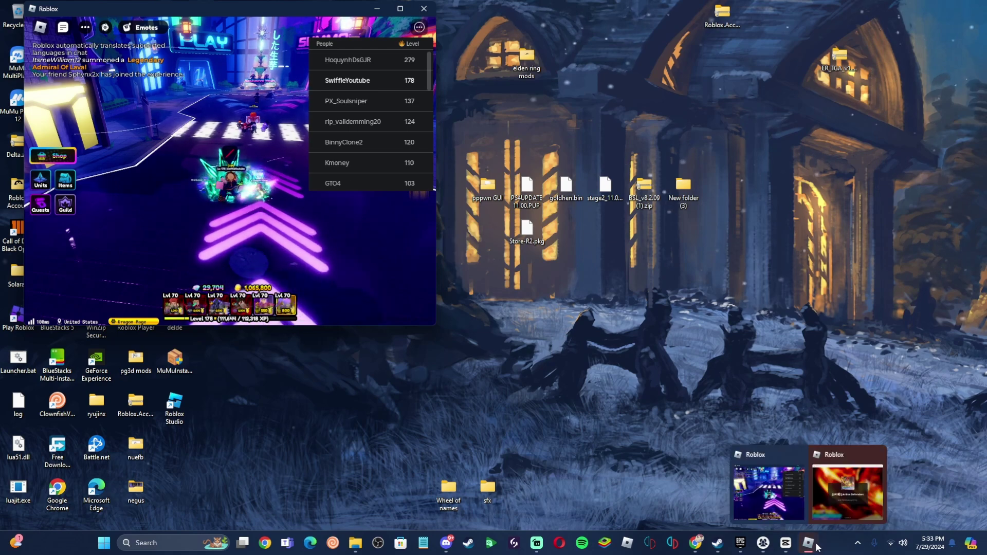
pyautogui.click(846, 489)
pyautogui.moveTo(156, 15); pyautogui.dragTo(596, 15)
# Move the first account's character around the lobby with its player list hidden, and activate the second account's game window.
pyautogui.click(289, 53)
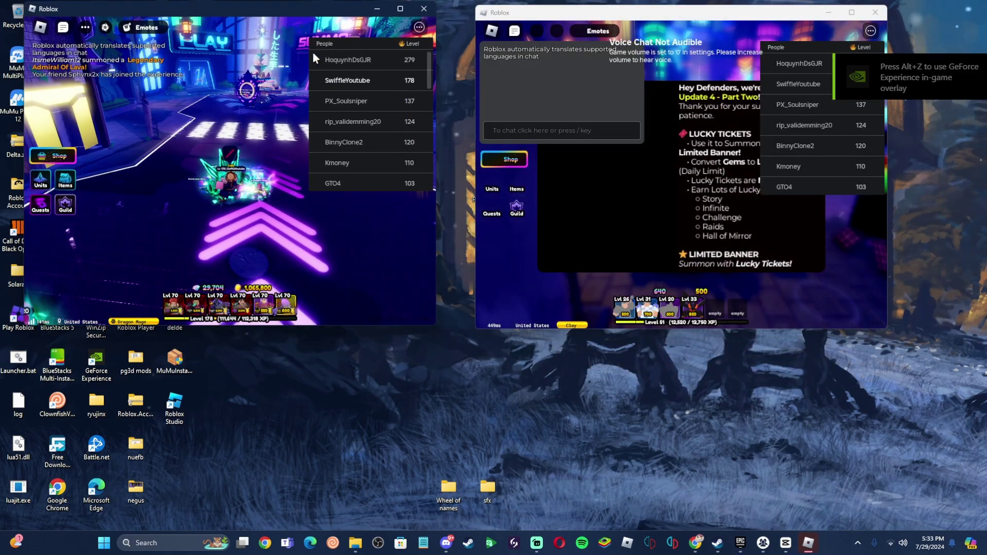
pyautogui.press('s')
pyautogui.press('a')
pyautogui.press('Tab')
pyautogui.click(671, 151)
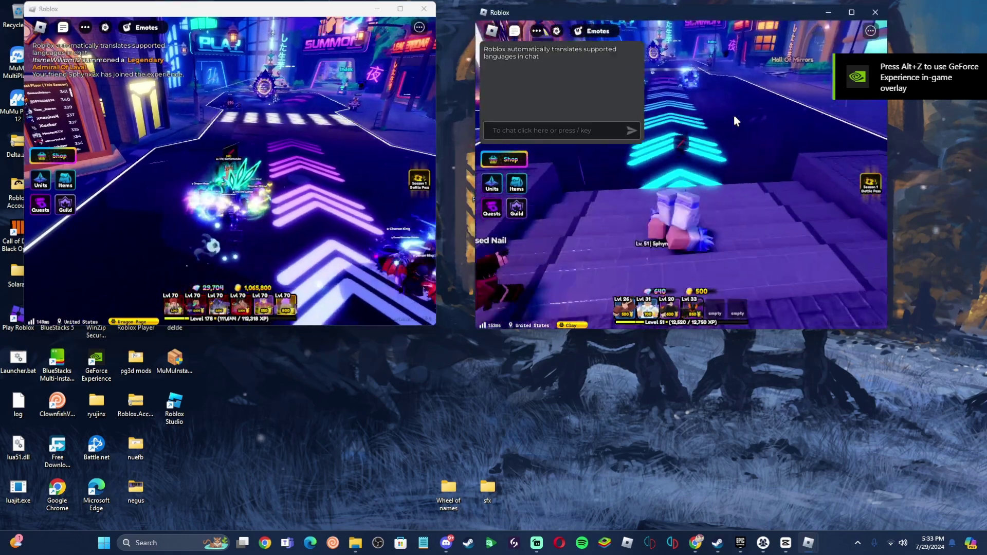
# Switch the Roblox website to the third account in Chrome, launch Anime Defenders with it, and minimize the browser.
pyautogui.moveTo(729, 543)
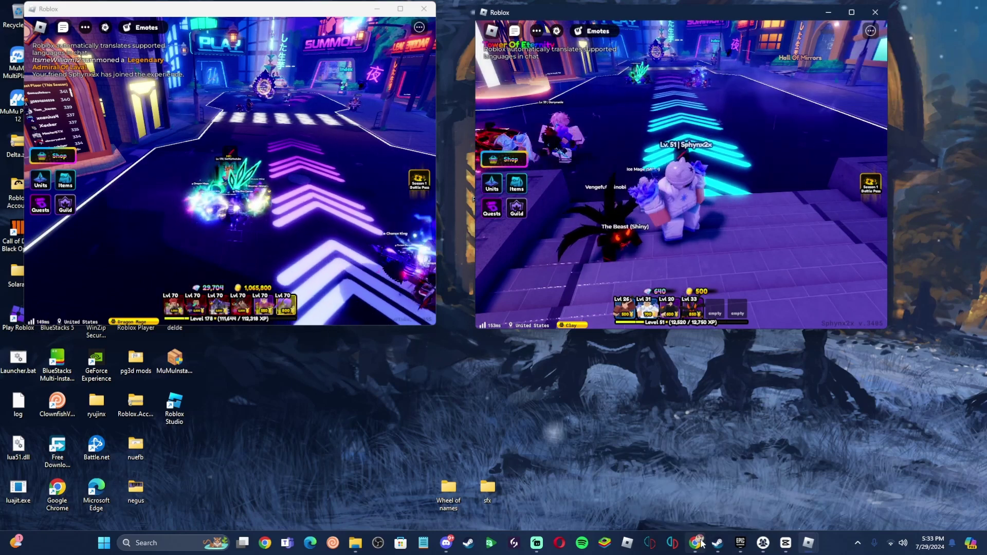
pyautogui.click(700, 543)
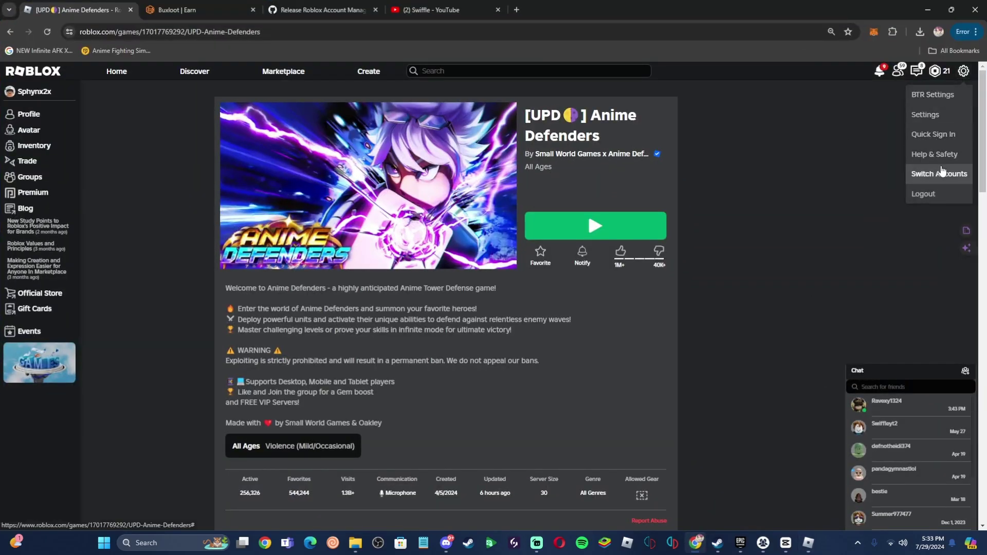
pyautogui.click(940, 173)
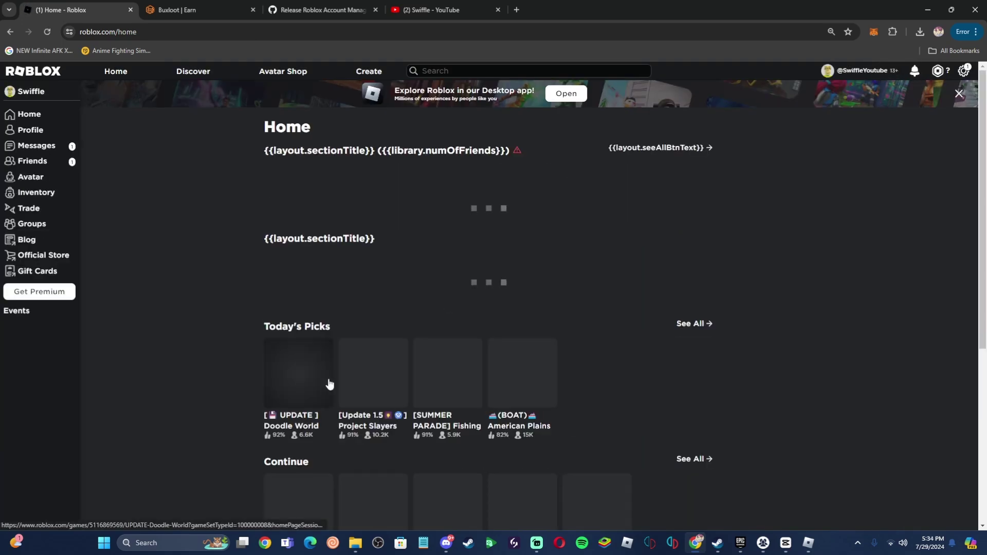
pyautogui.scroll(-2, 329, 385)
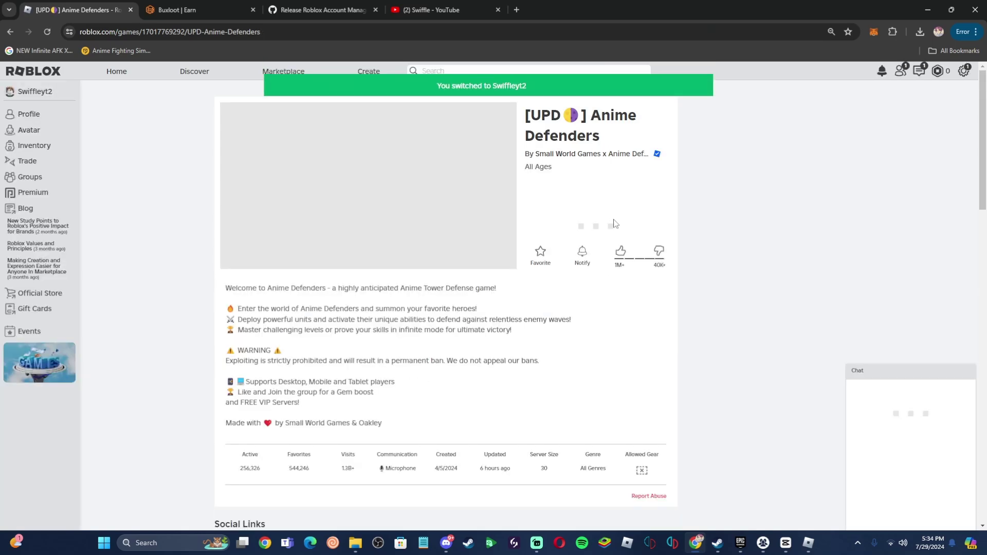
pyautogui.click(608, 226)
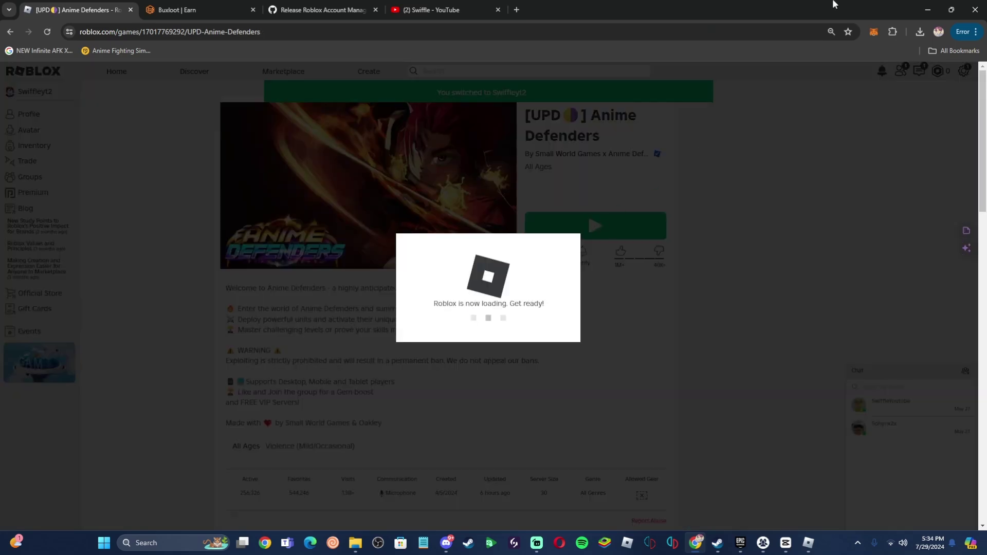
pyautogui.click(926, 8)
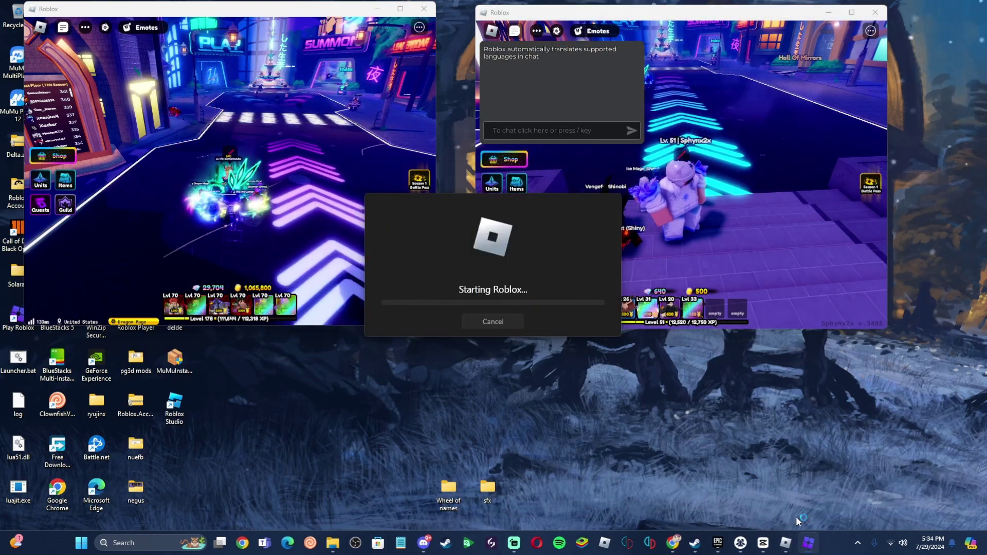
# Bring up Roblox Account Manager and the third Roblox window, and walk the first account's character forward before activating the third game.
pyautogui.click(740, 541)
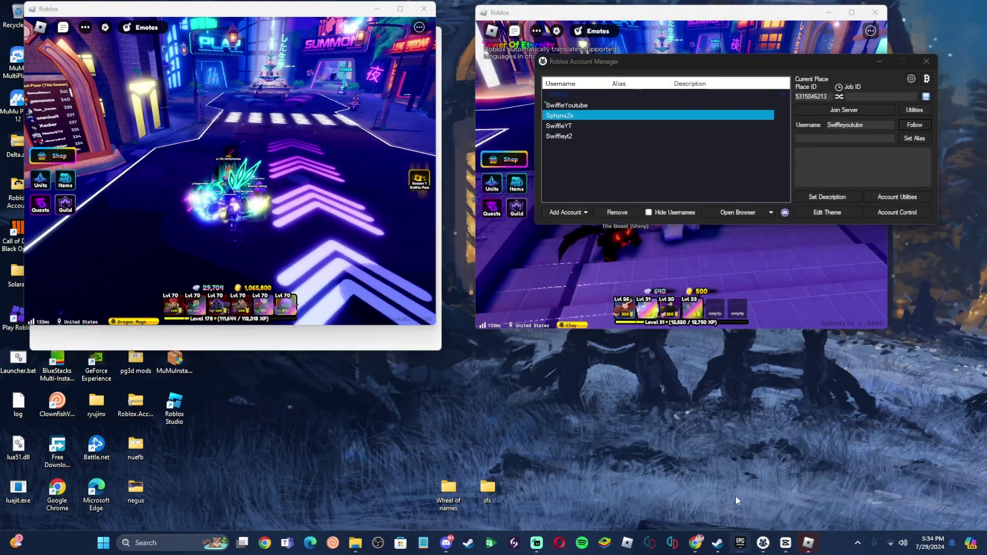
pyautogui.moveTo(808, 543)
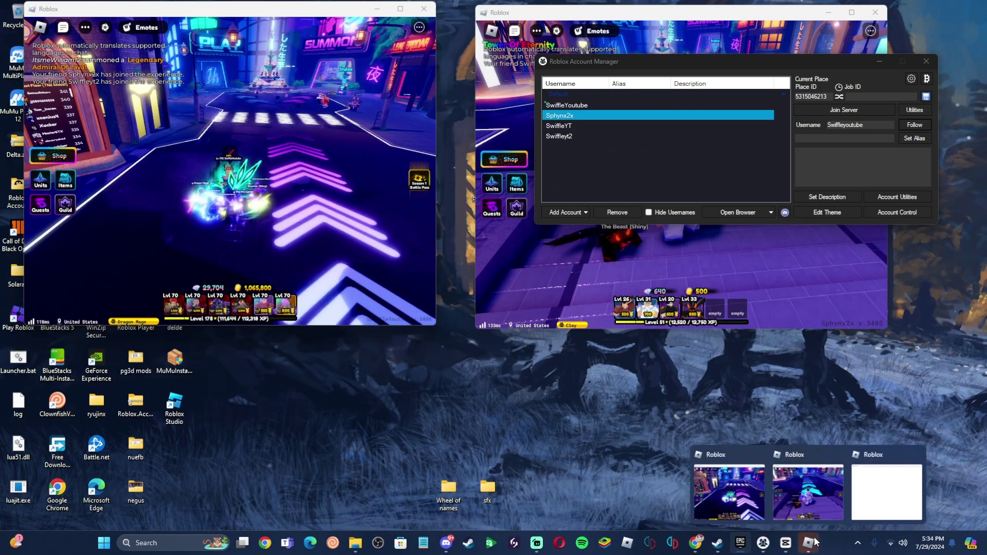
pyautogui.click(888, 492)
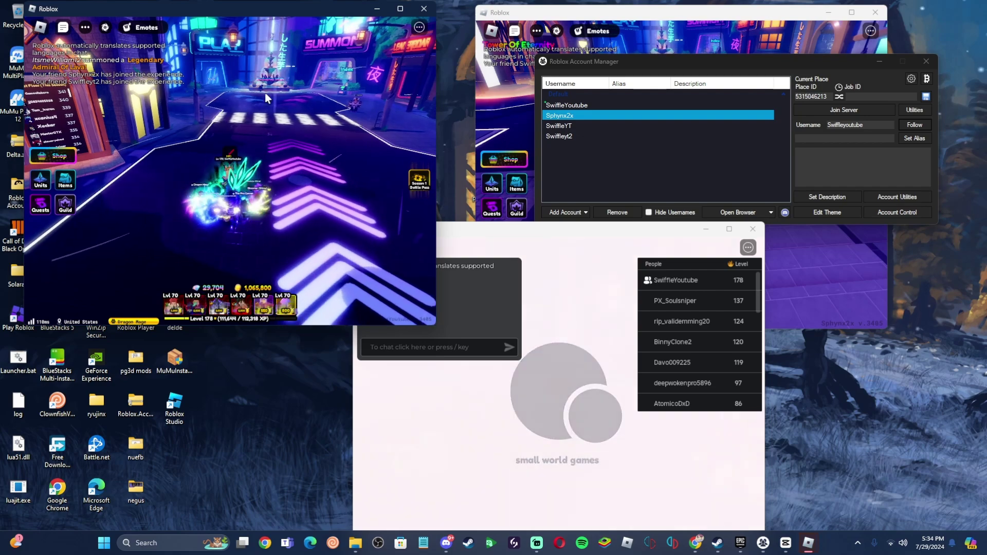
pyautogui.press('w')
pyautogui.click(616, 329)
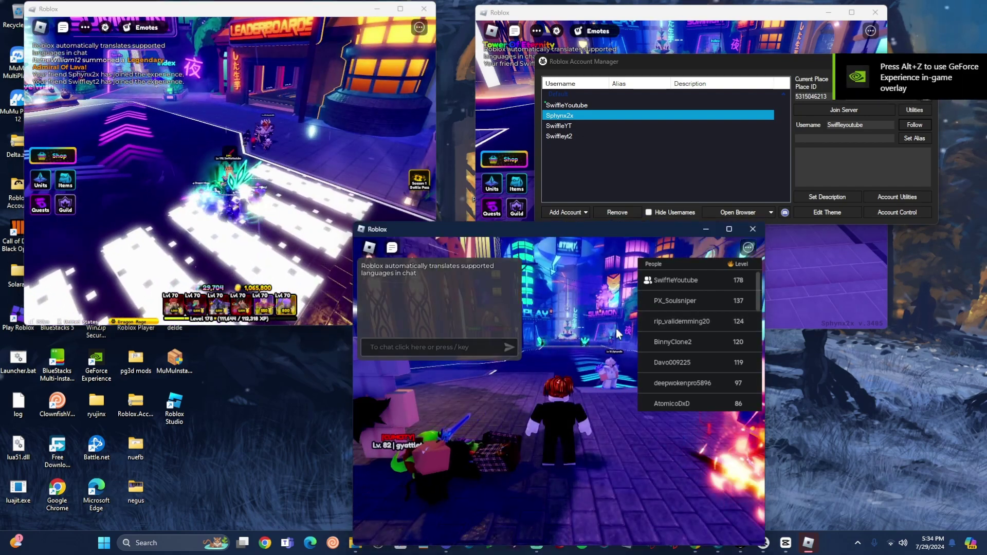